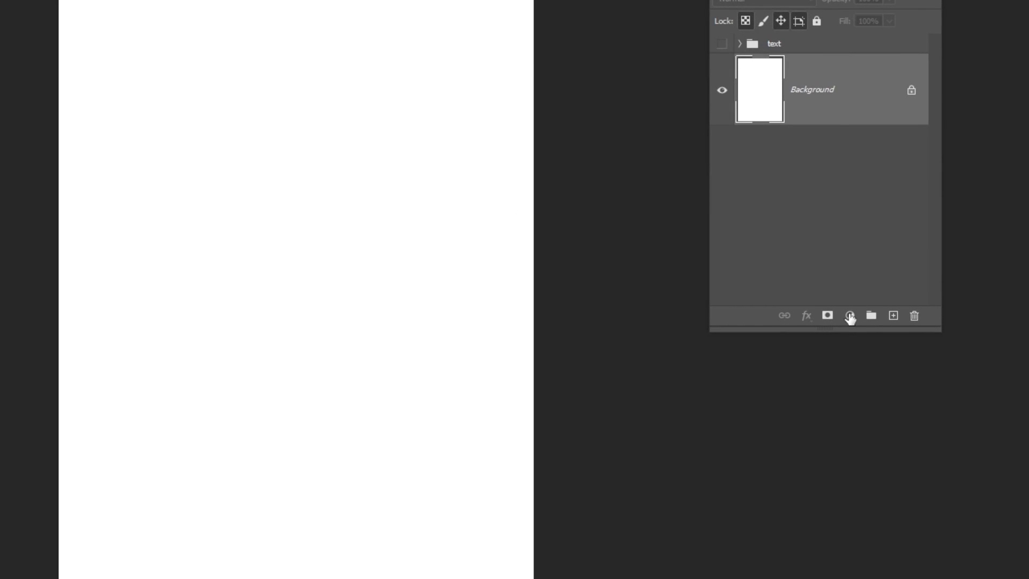
Step: Add a #000000 Solid Color fill layer so the whole 20 x 29.7 cm page turns black
click(849, 316)
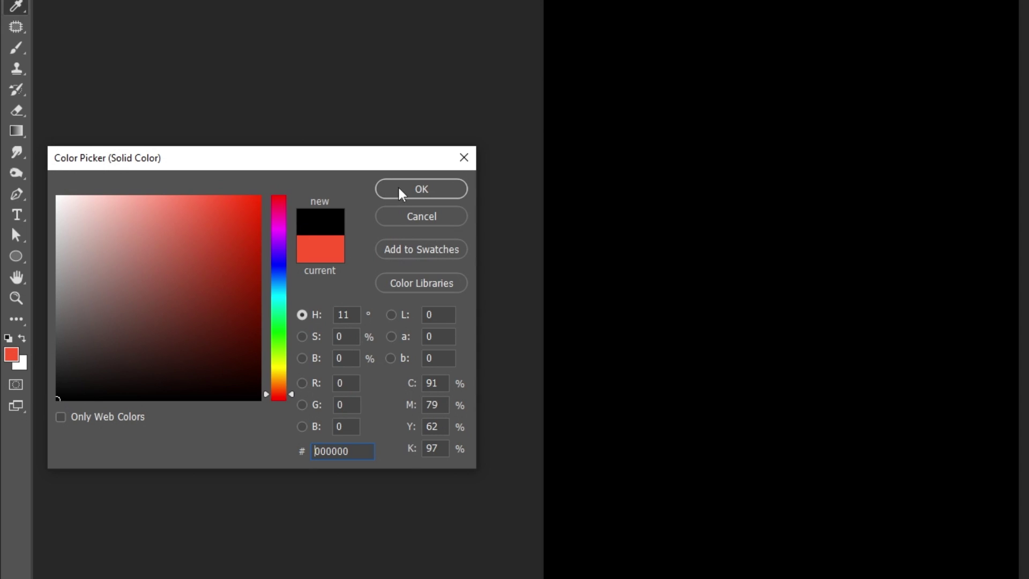
click(403, 192)
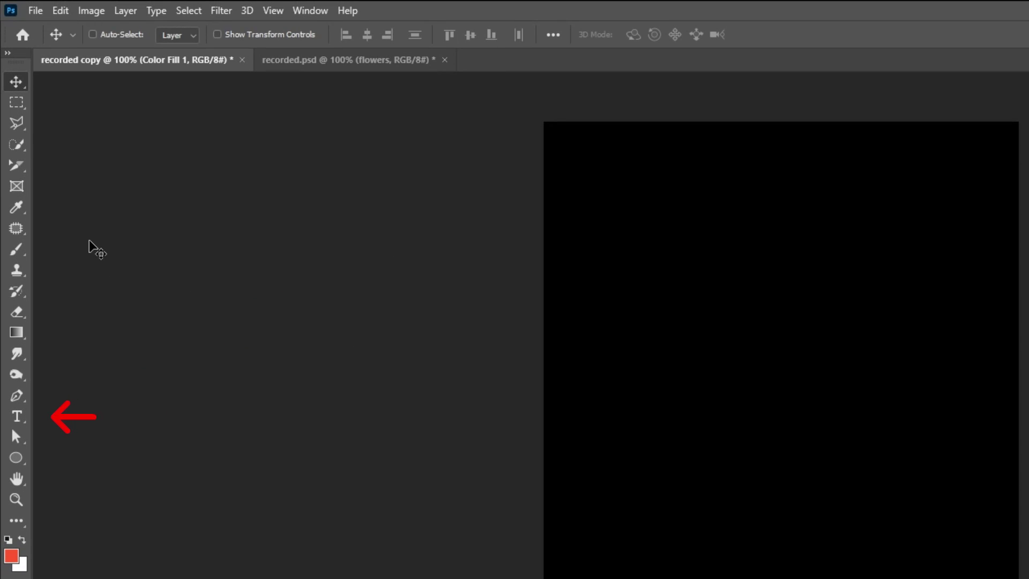
Step: Type a white Z in Poppins SemiBold at 748 pt and move it down and right
key(t)
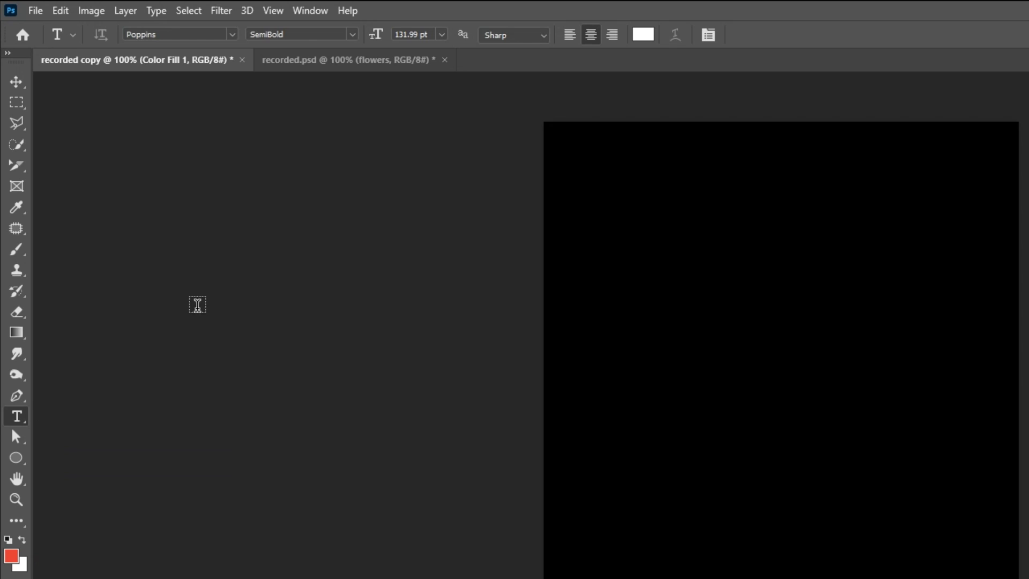
click(705, 36)
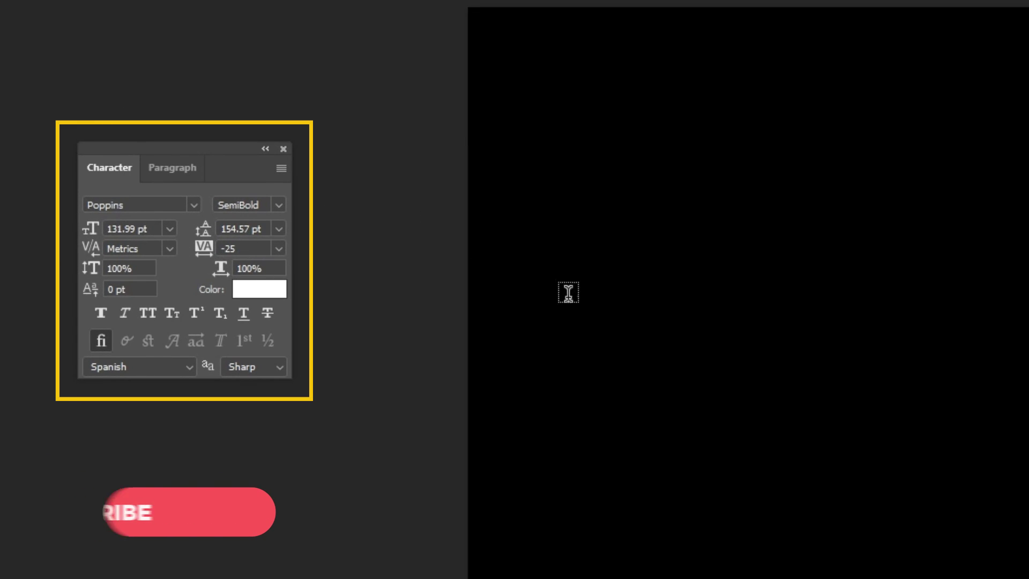
click(675, 353)
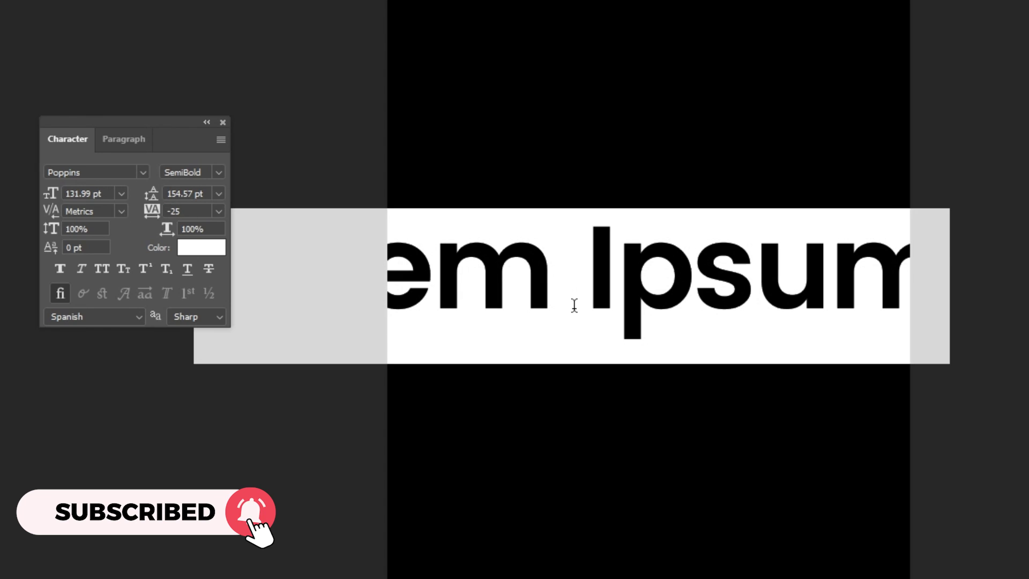
text(Z)
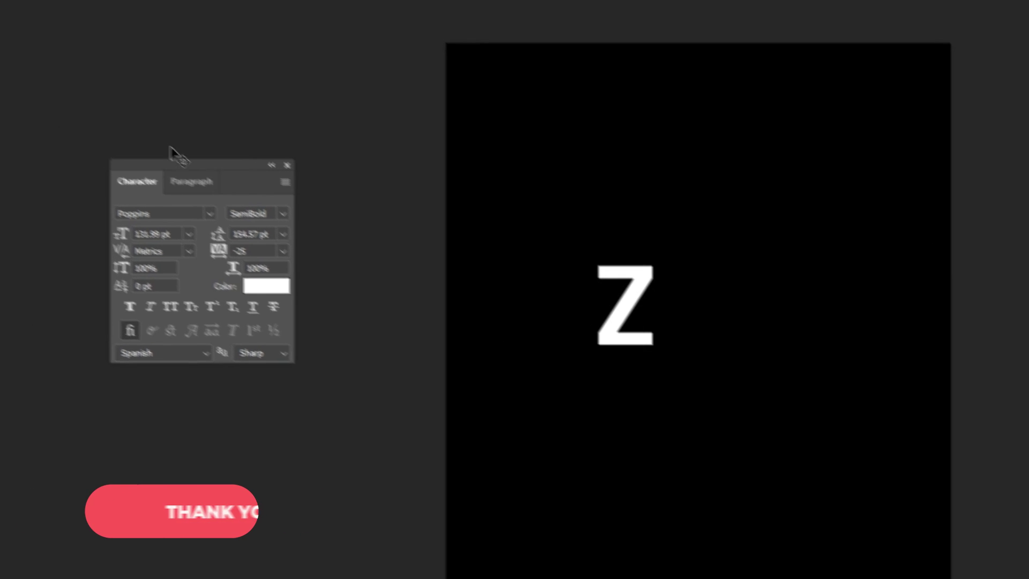
click(113, 234)
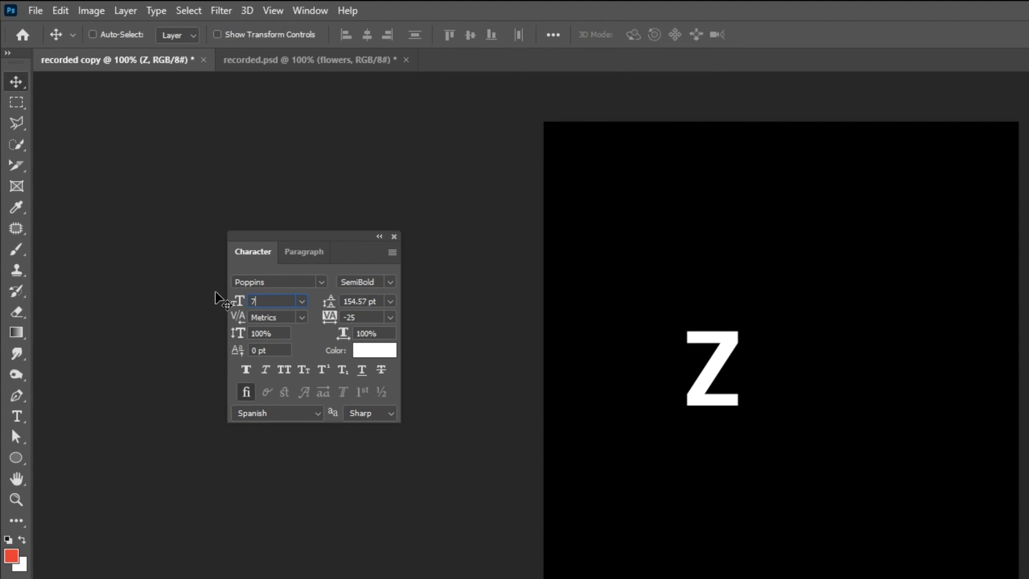
key(Return)
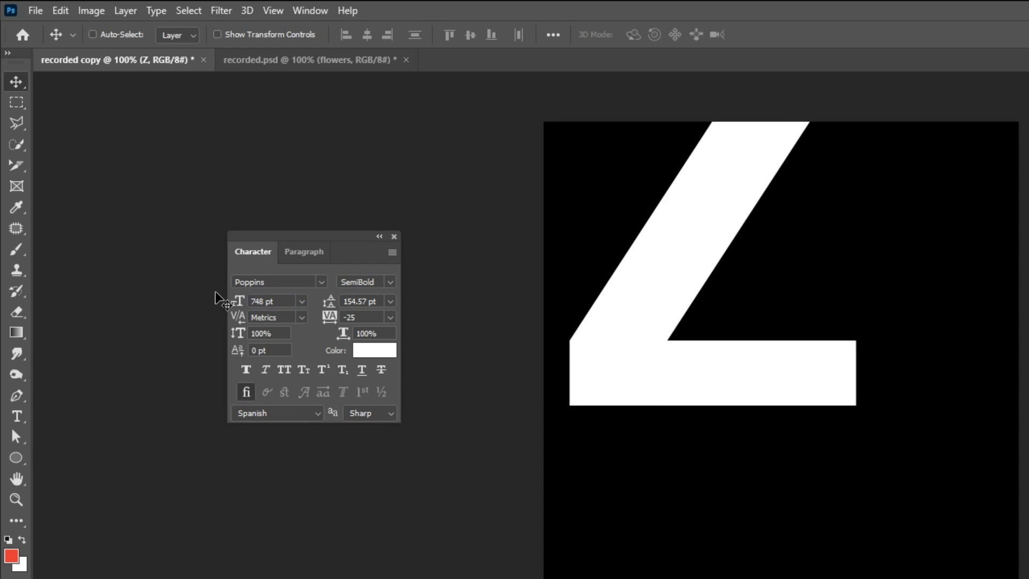
drag(798, 198, 879, 346)
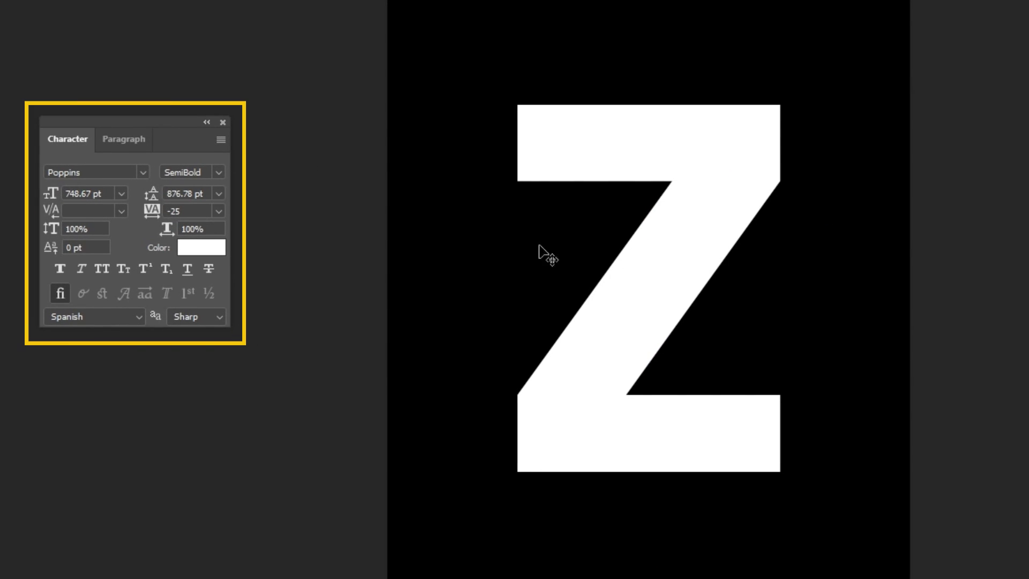
click(218, 172)
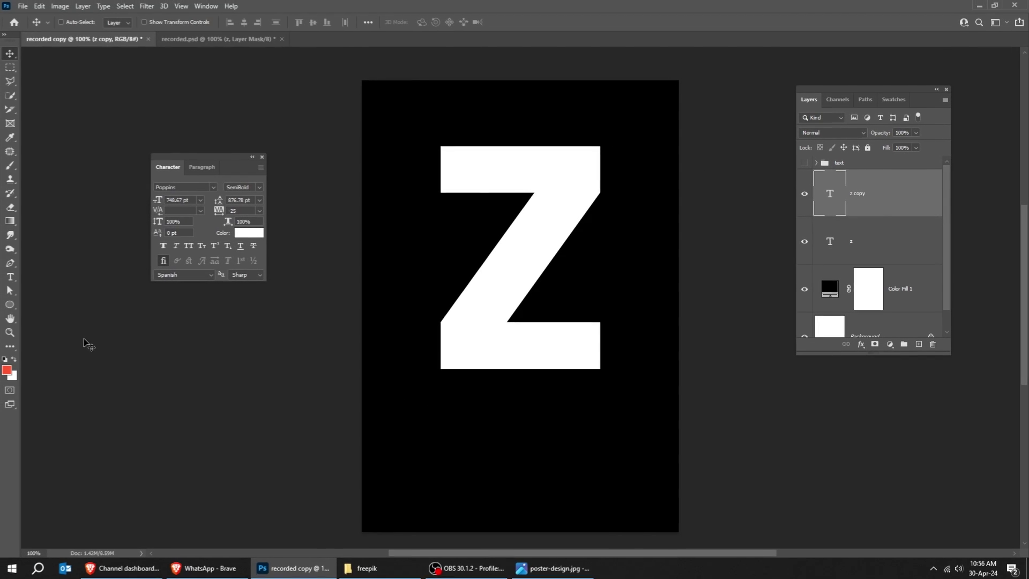
Step: Fill the z copy with red, scale it up to about 877 pt and offset it slightly right
key(alt+BackSpace)
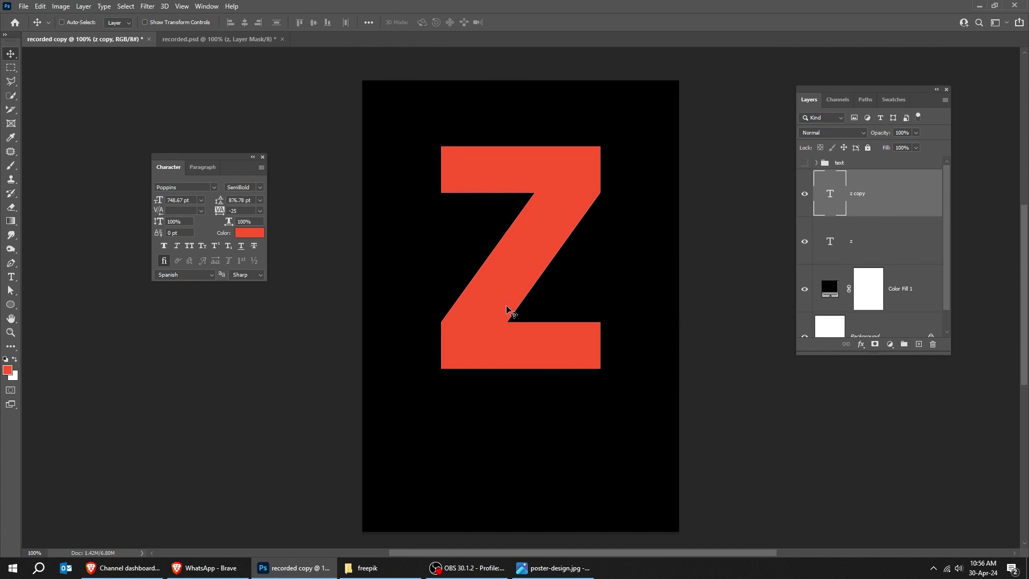
drag(506, 310, 520, 307)
key(ctrl+t)
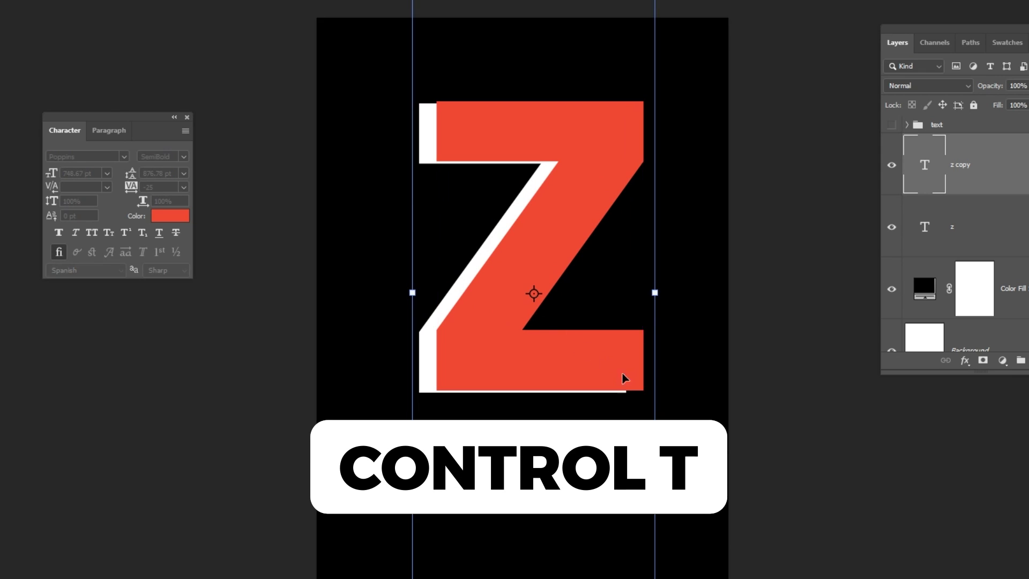
drag(659, 297, 665, 294)
drag(504, 310, 522, 316)
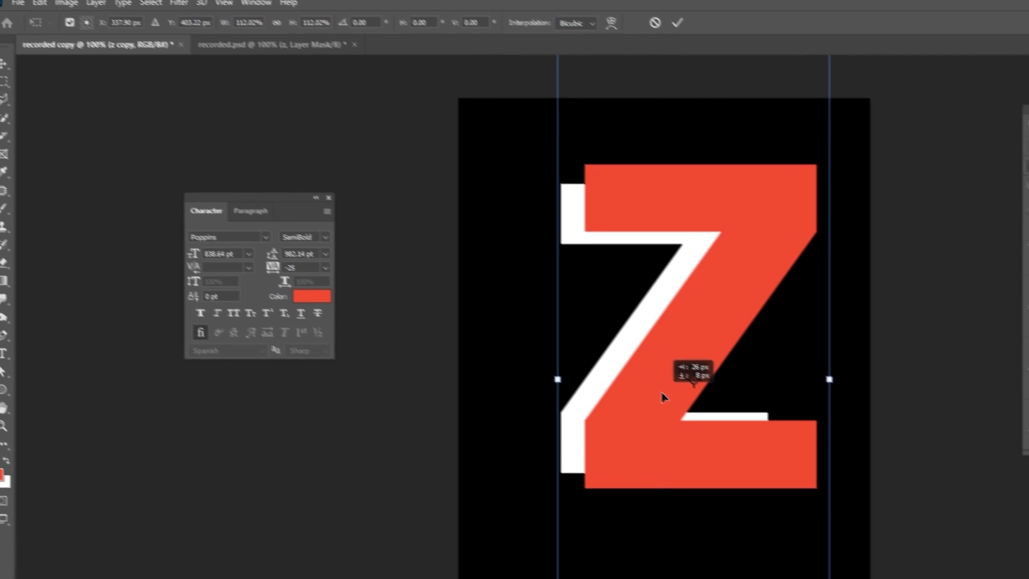
key(Return)
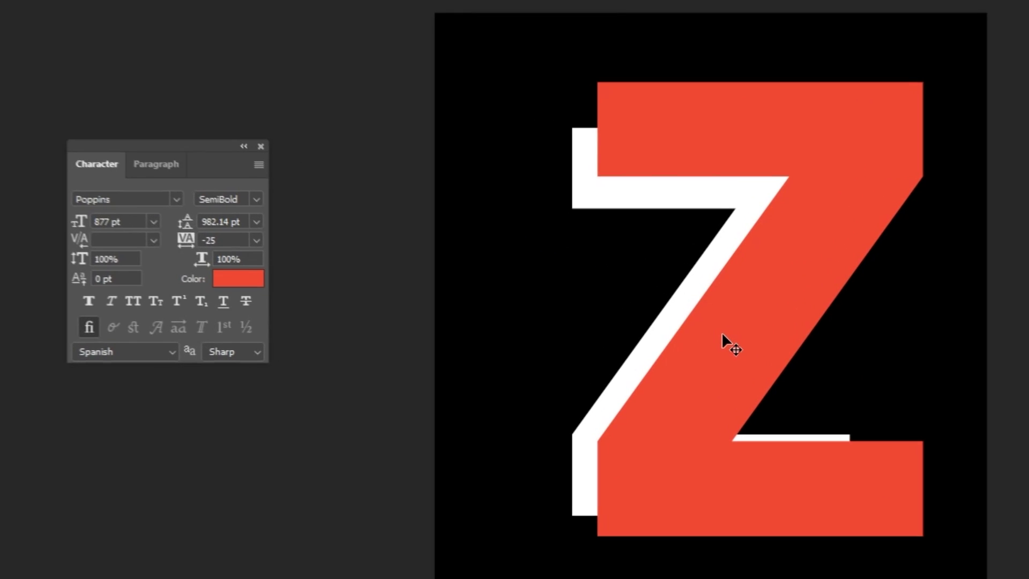
drag(693, 352, 697, 346)
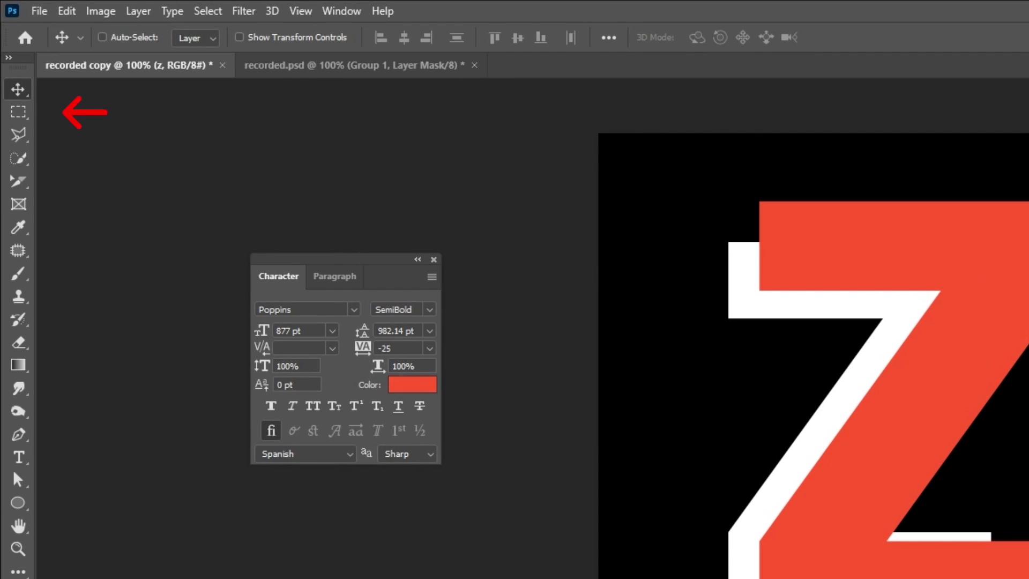
Step: Marquee-select the poster's right half, invert it and mask away the white Z's right half
key(m)
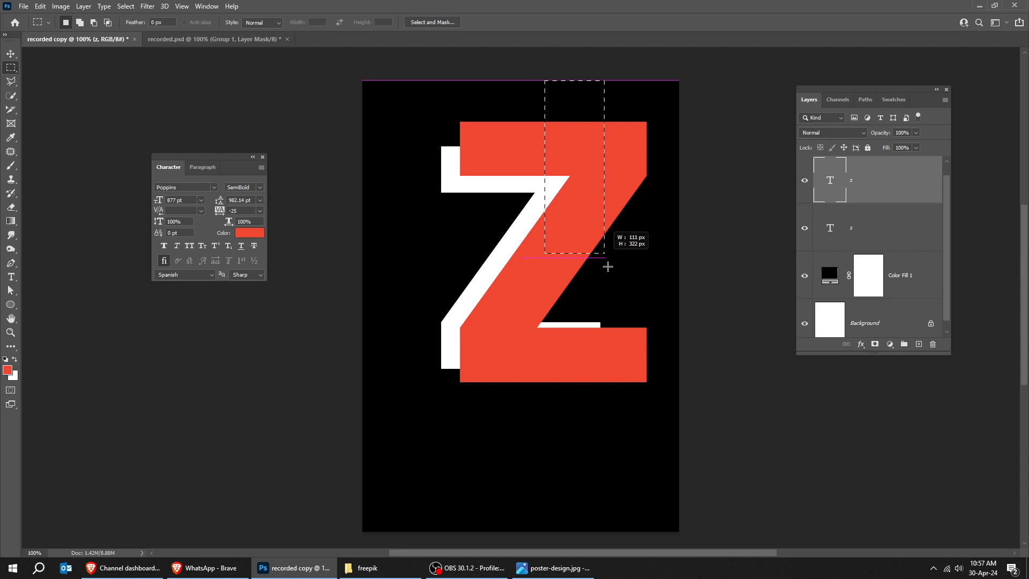
drag(674, 427, 680, 439)
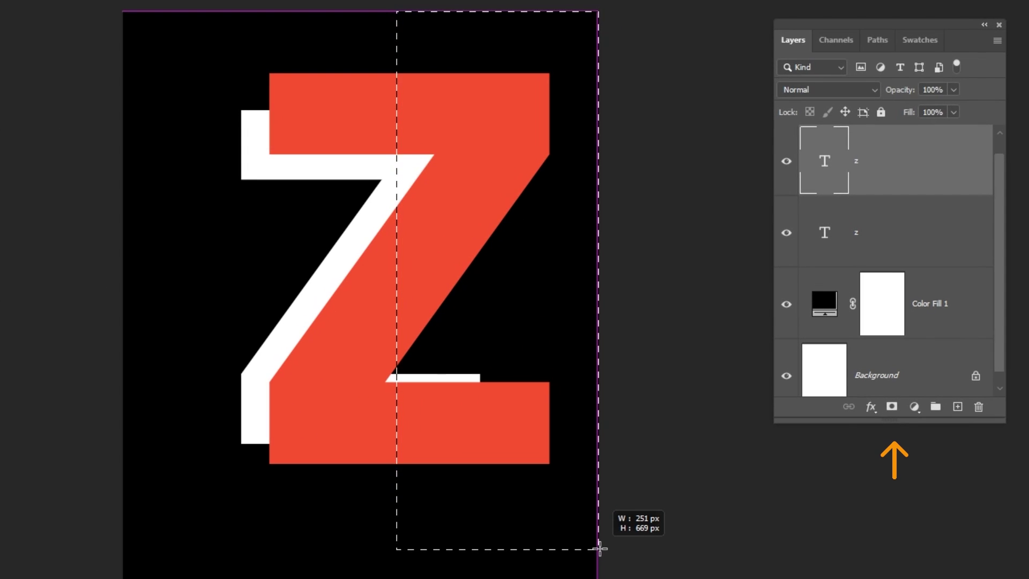
drag(599, 547, 599, 546)
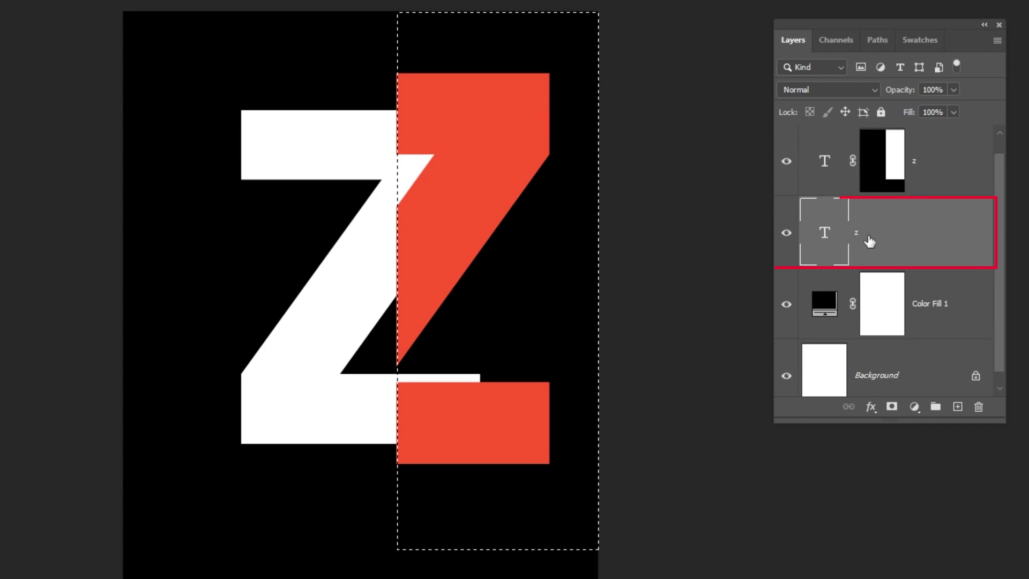
key(ctrl+shift+i)
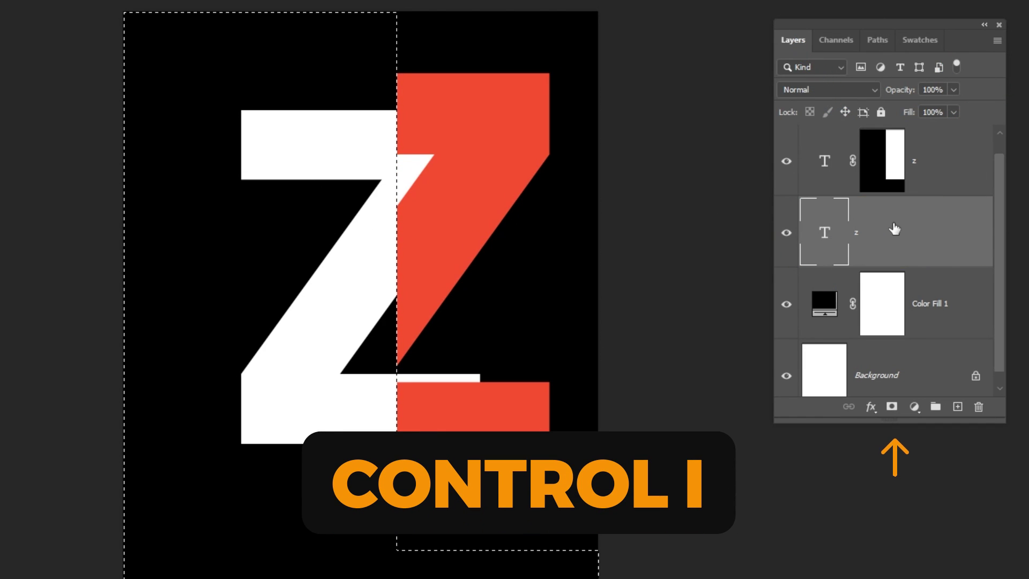
click(892, 407)
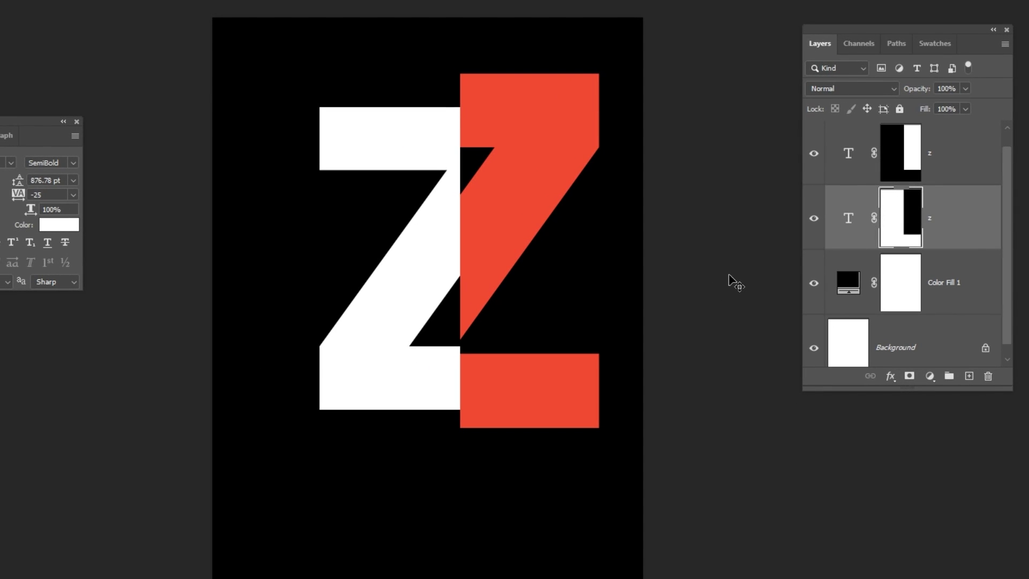
Step: Select both Z layers together and move them slightly lower
click(947, 166)
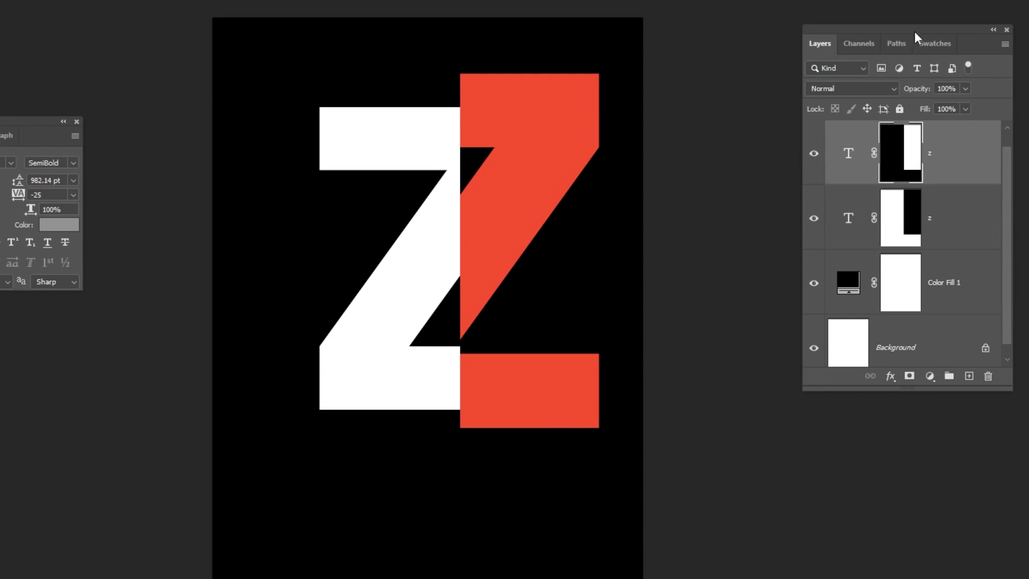
drag(913, 37, 900, 91)
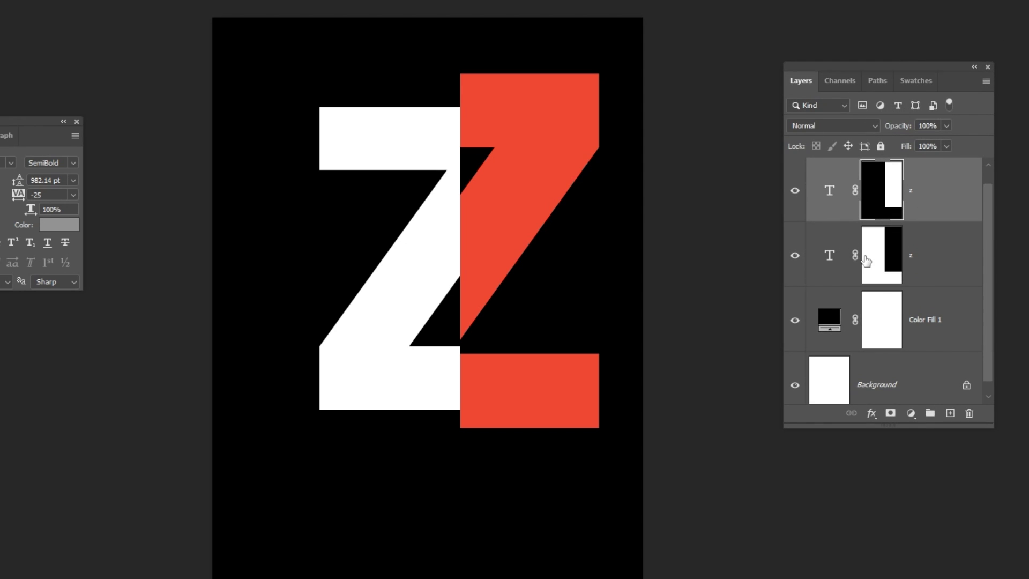
key(shift+alt+bracketleft)
drag(524, 231, 519, 255)
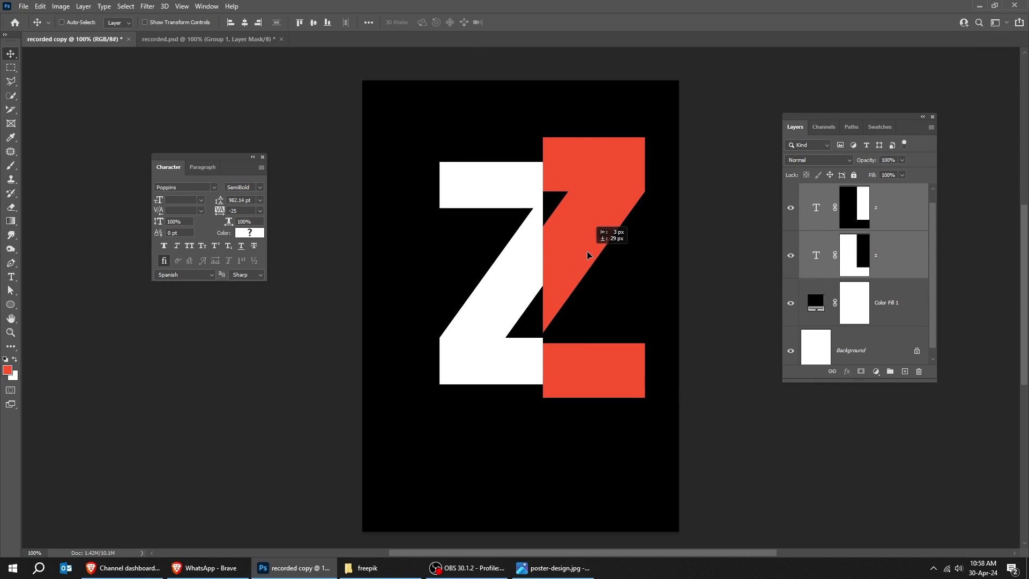
drag(587, 255, 588, 256)
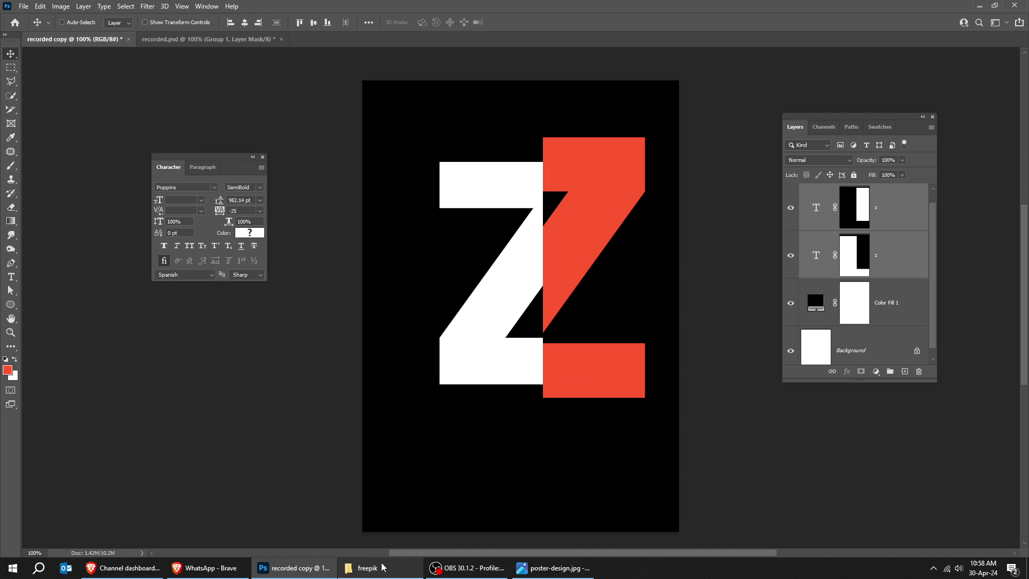
Step: Place flowers.jpg from the freepik folder over the right half and clip it to the Z
click(367, 567)
drag(153, 81, 612, 295)
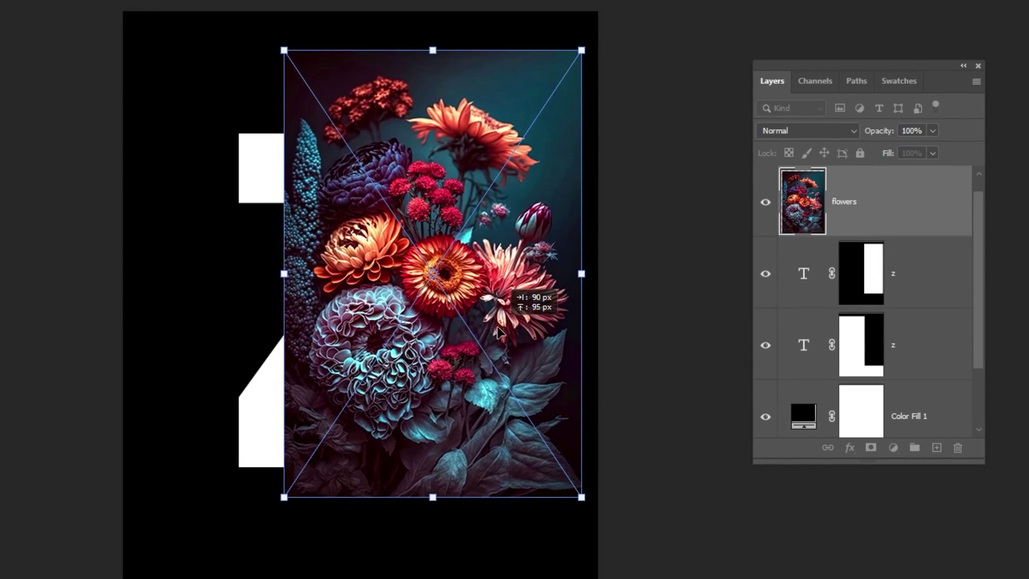
drag(498, 332, 555, 318)
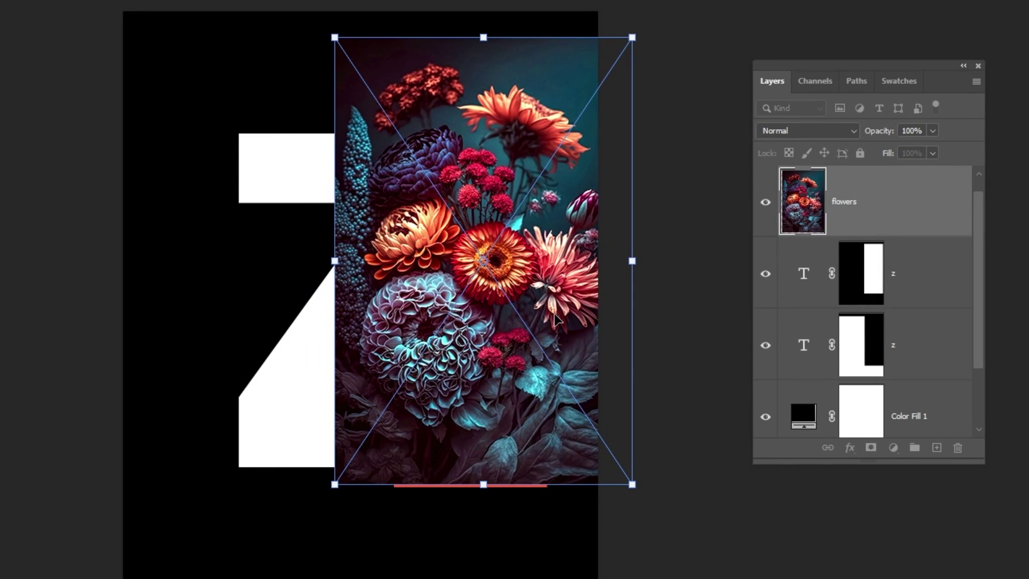
key(Return)
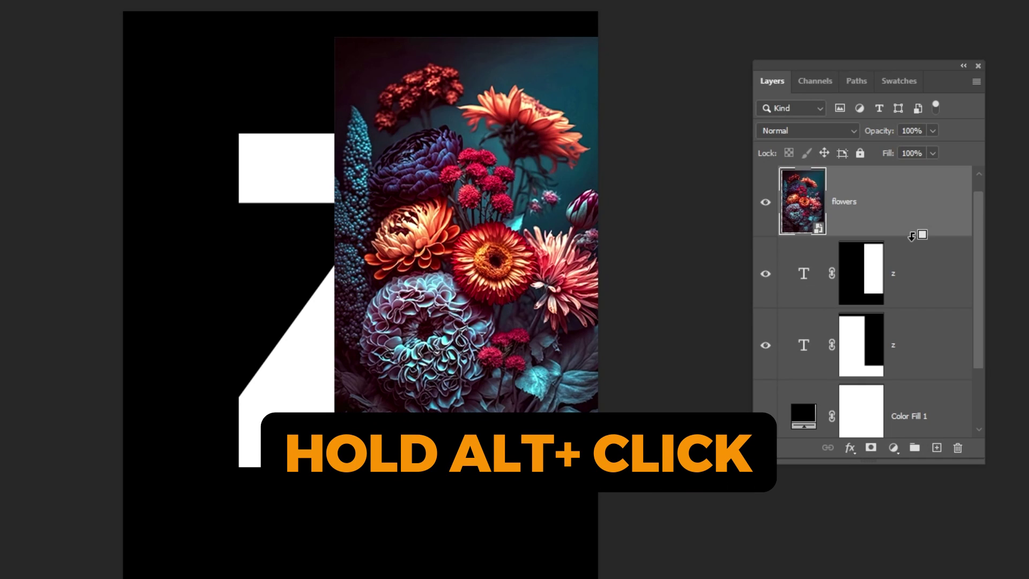
alt+click(910, 235)
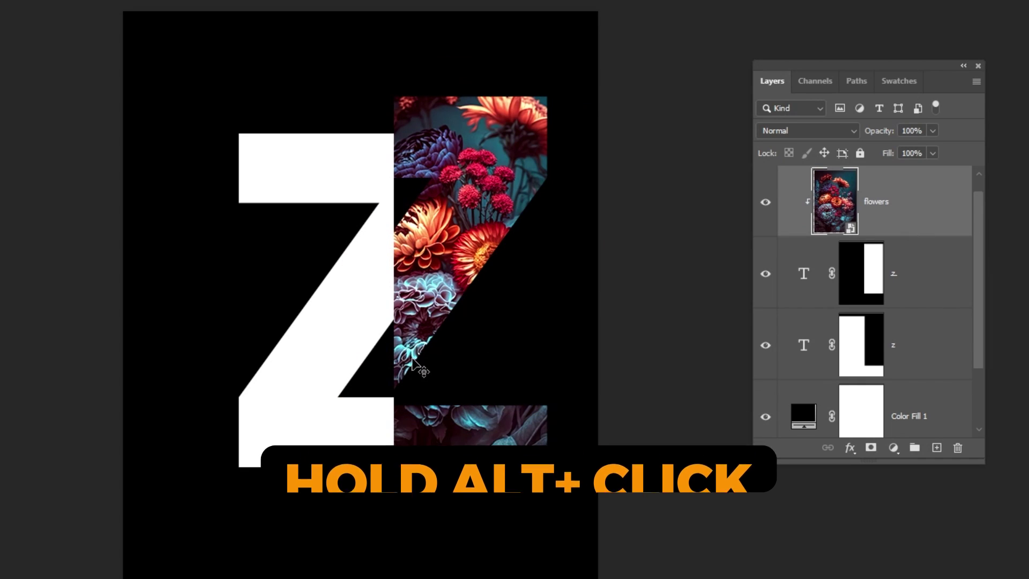
drag(417, 370, 428, 383)
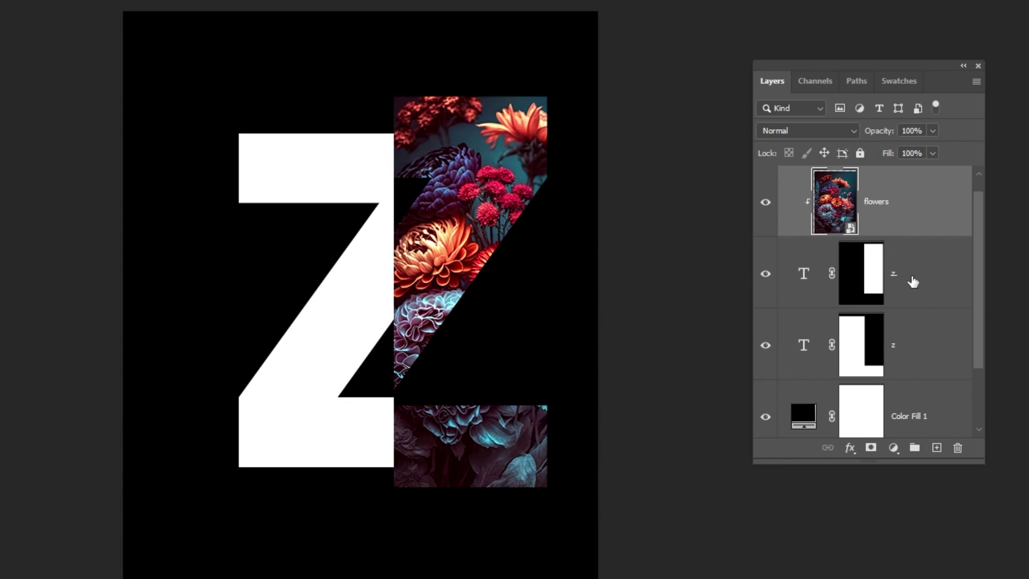
click(783, 277)
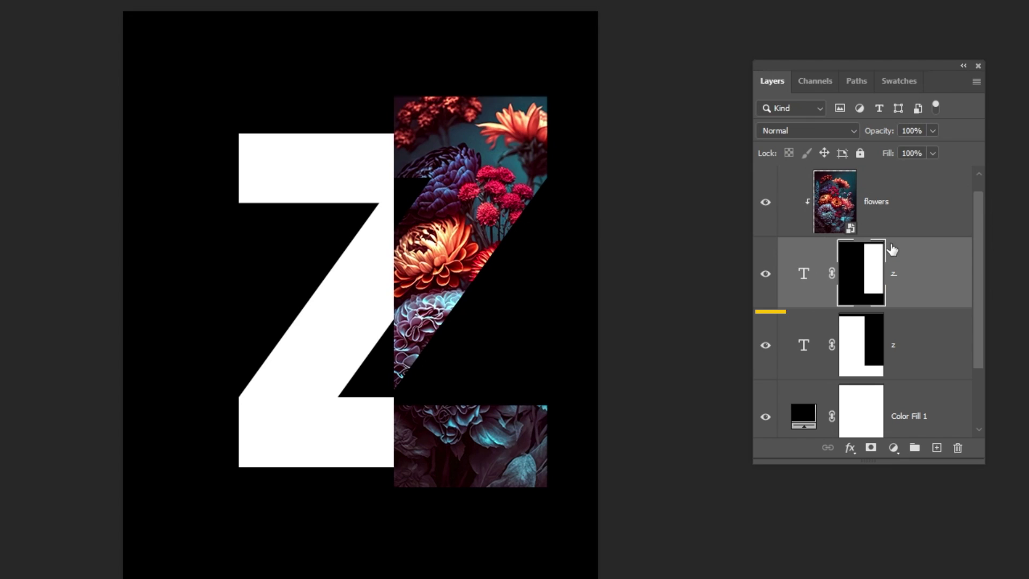
Step: Group the flowers layer with the right-half Z as 'upper Z' and colour-tag it orange
shift+click(889, 219)
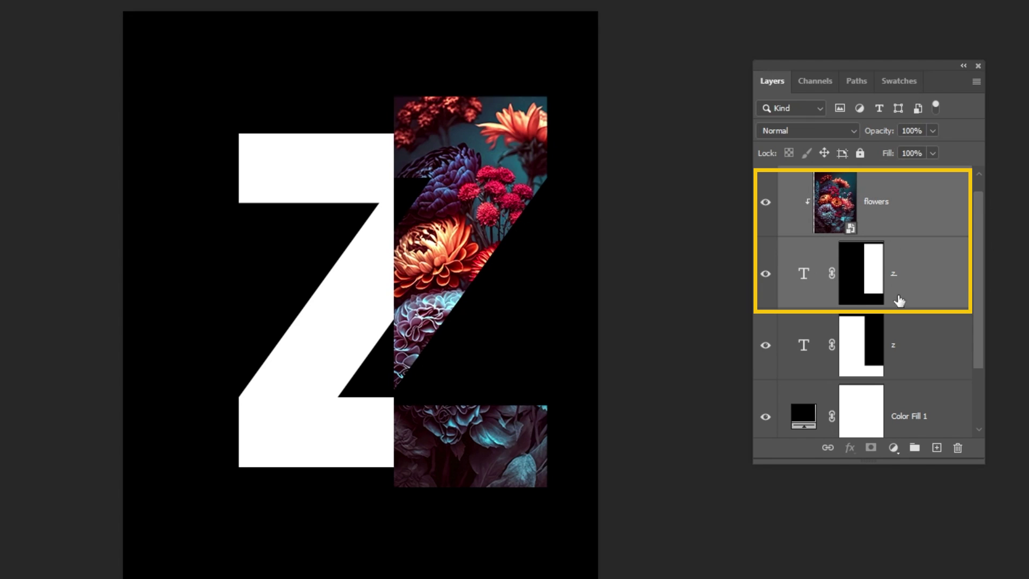
click(914, 447)
double_click(828, 197)
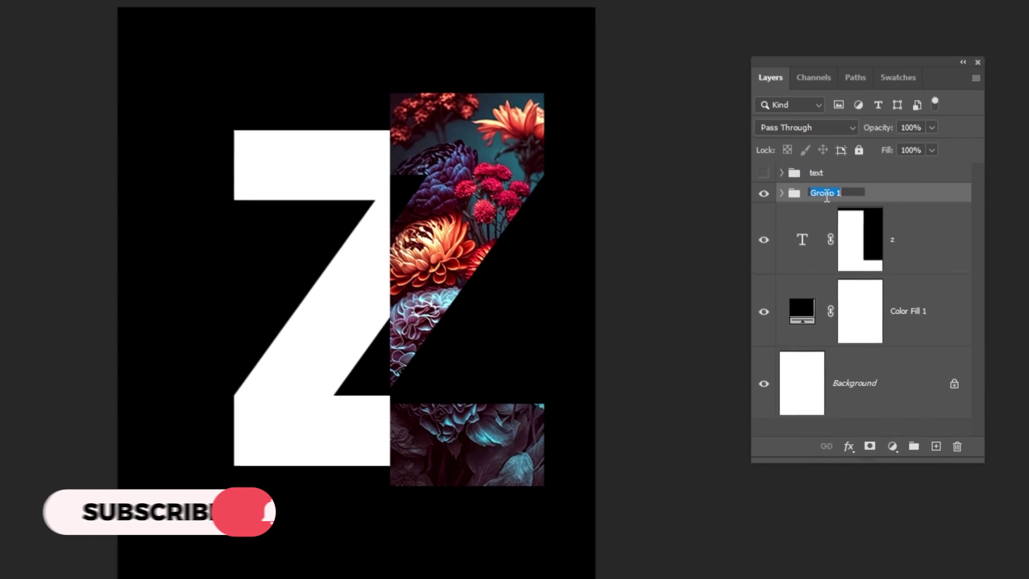
text(upper)
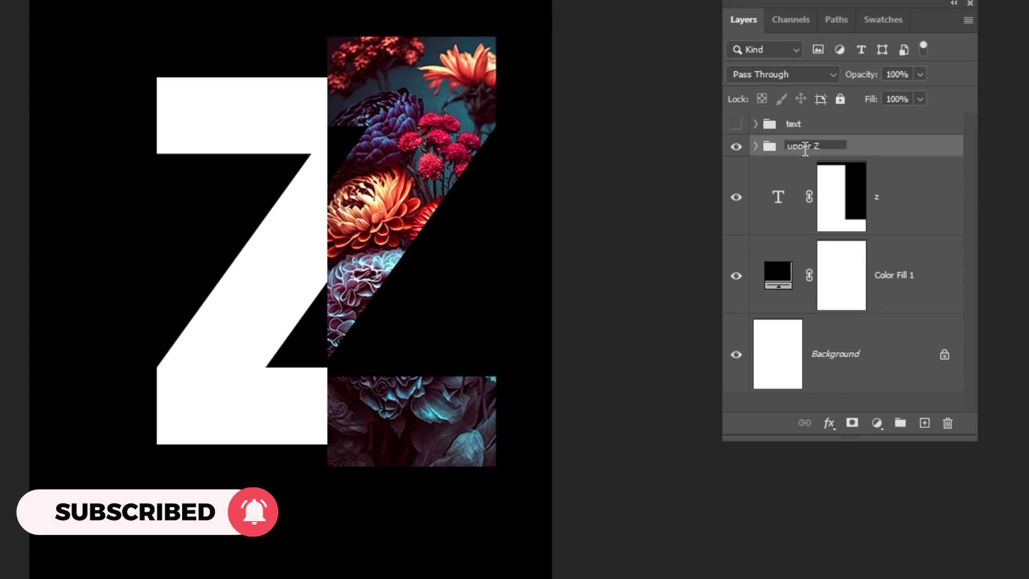
text( Z)
key(Return)
right_click(802, 146)
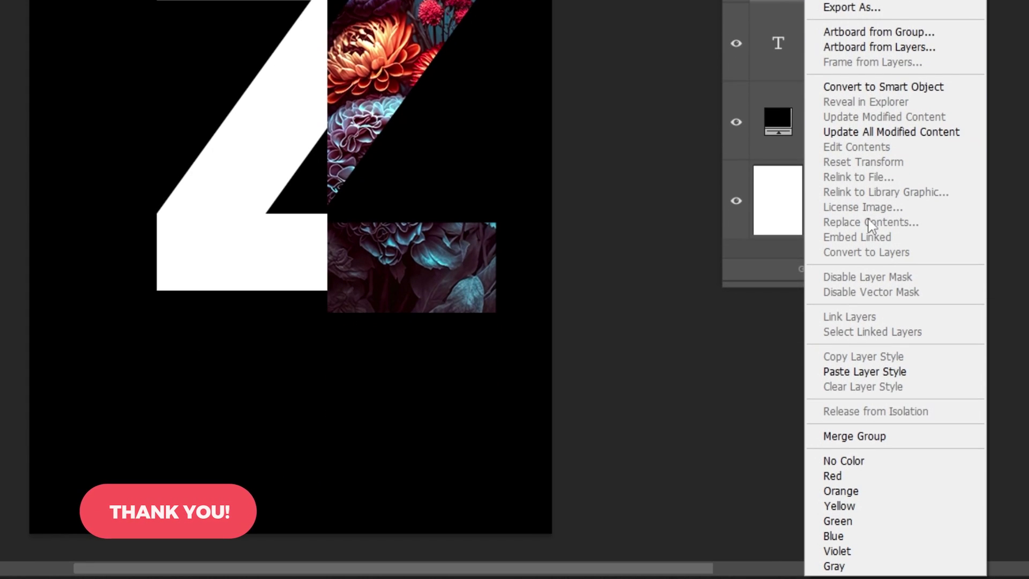
click(857, 491)
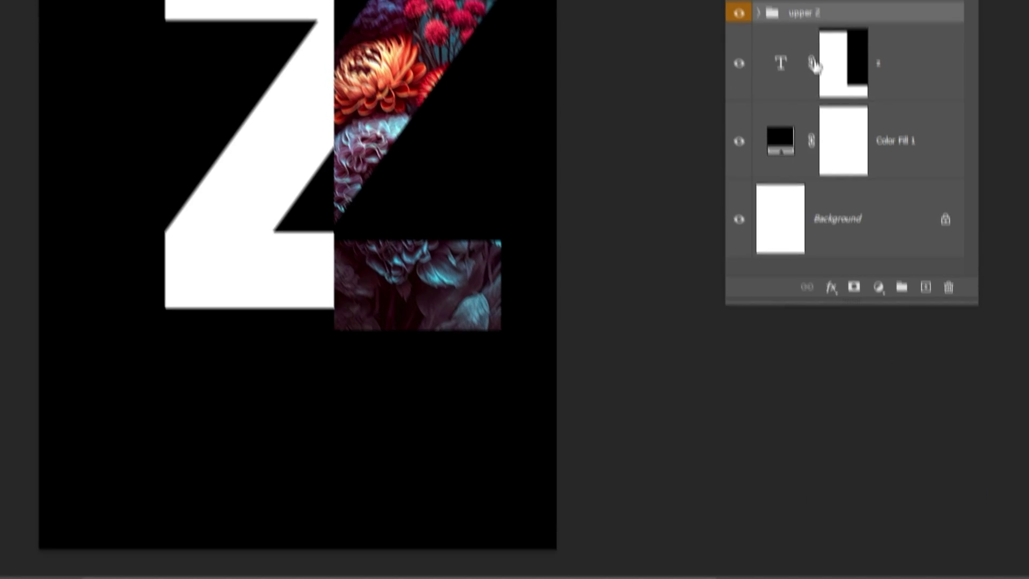
drag(825, 54, 766, 26)
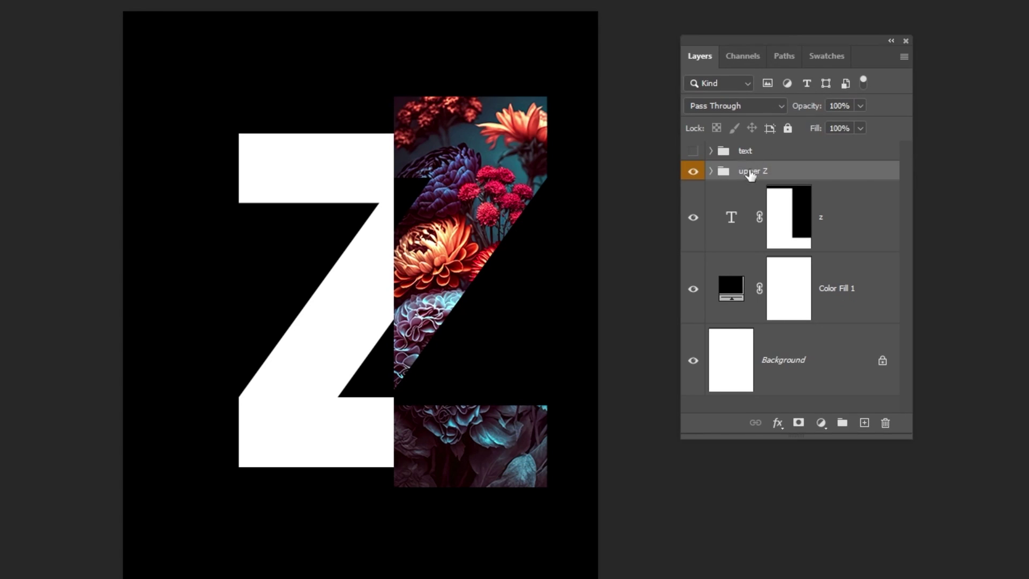
Step: Load the z layer's mask as a selection from inside the upper Z group, then collapse it
click(710, 170)
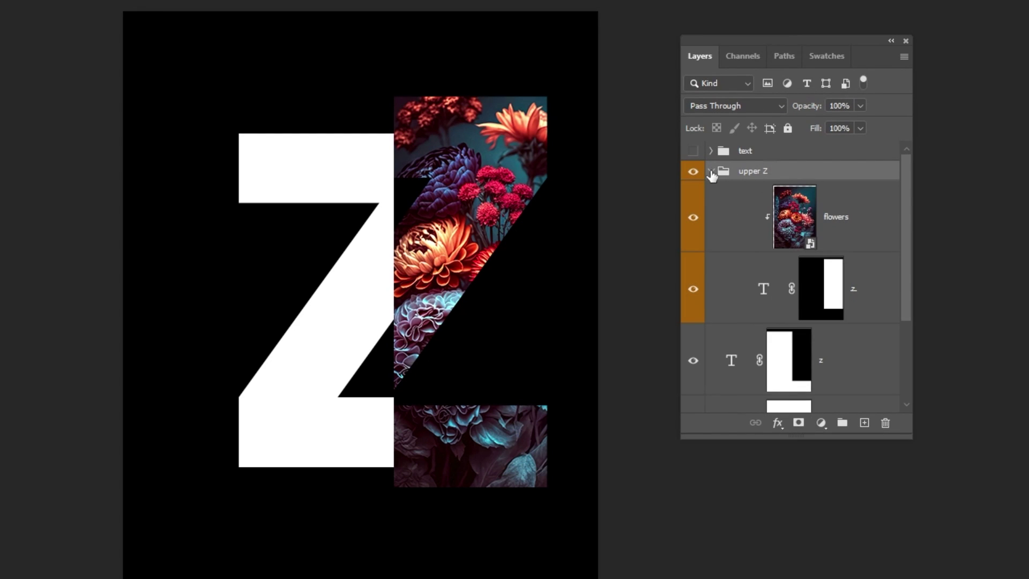
ctrl+click(825, 295)
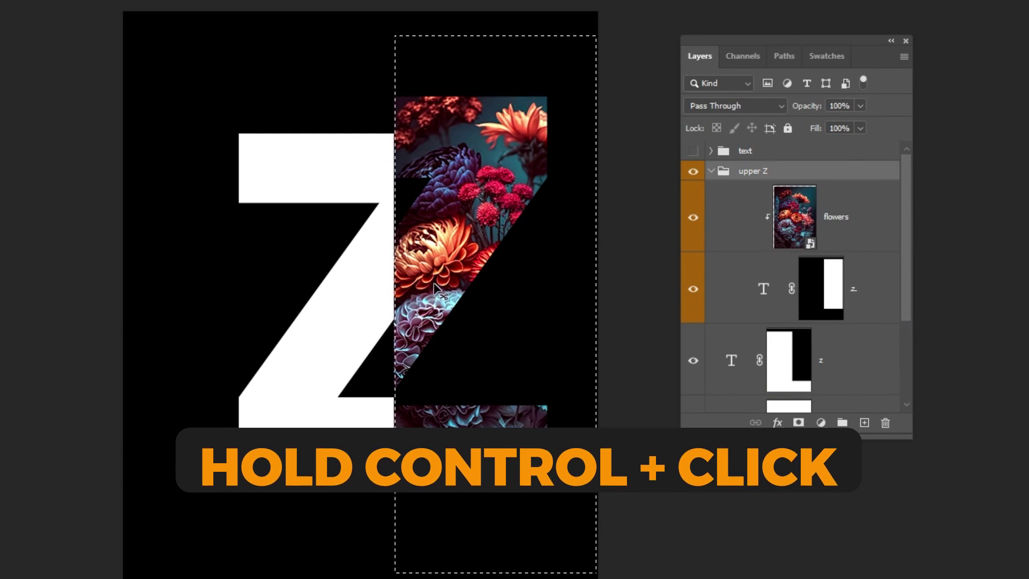
click(842, 358)
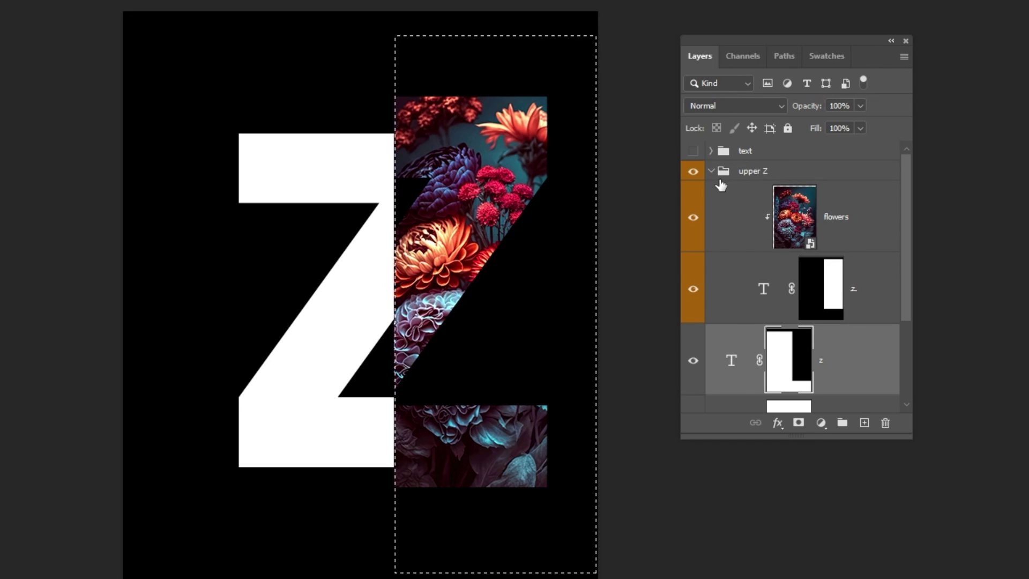
click(718, 171)
click(711, 171)
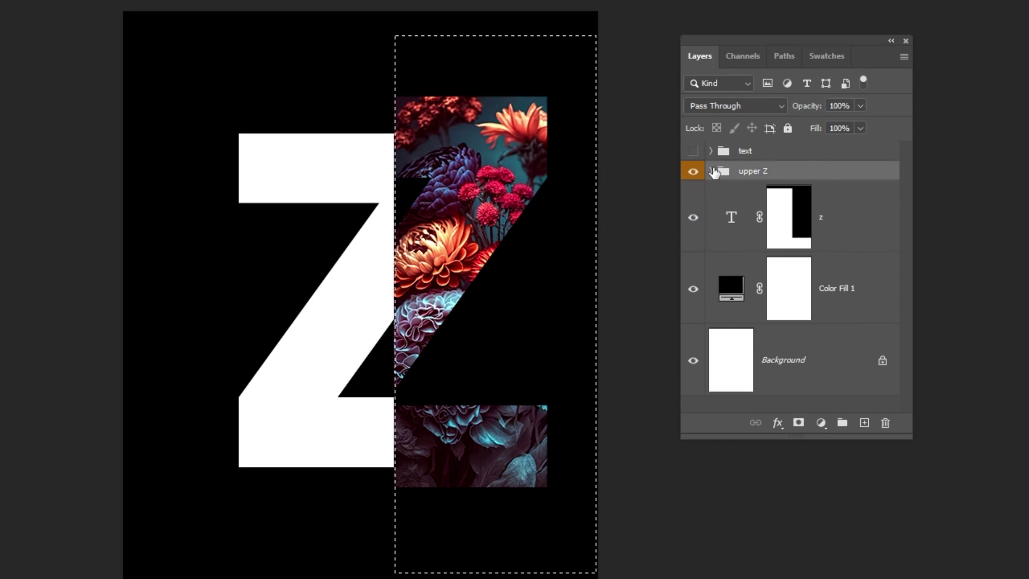
Step: Above the z text layer, add a Solid Color fill layer with black sampled from the canvas
click(813, 230)
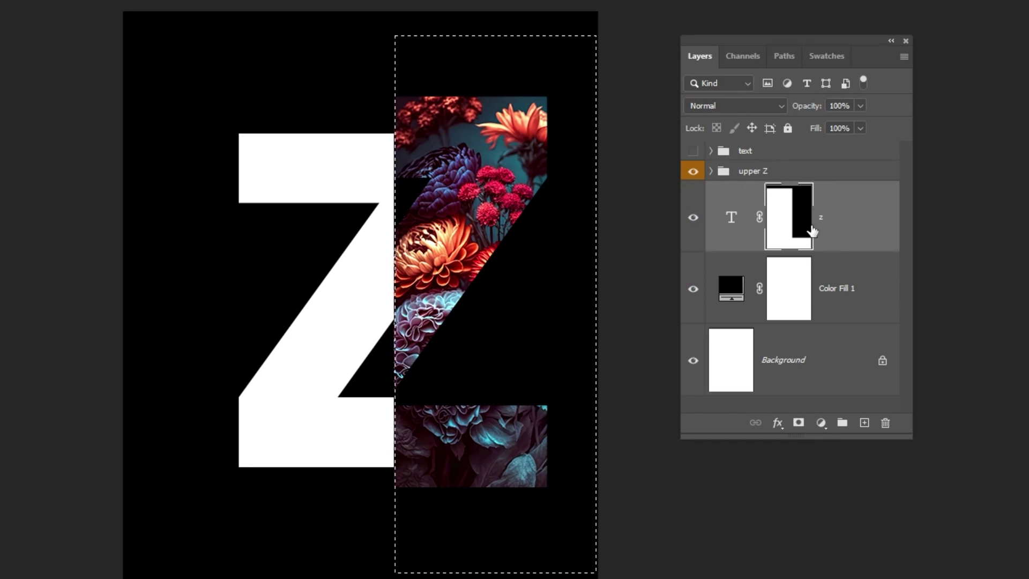
click(822, 423)
click(849, 438)
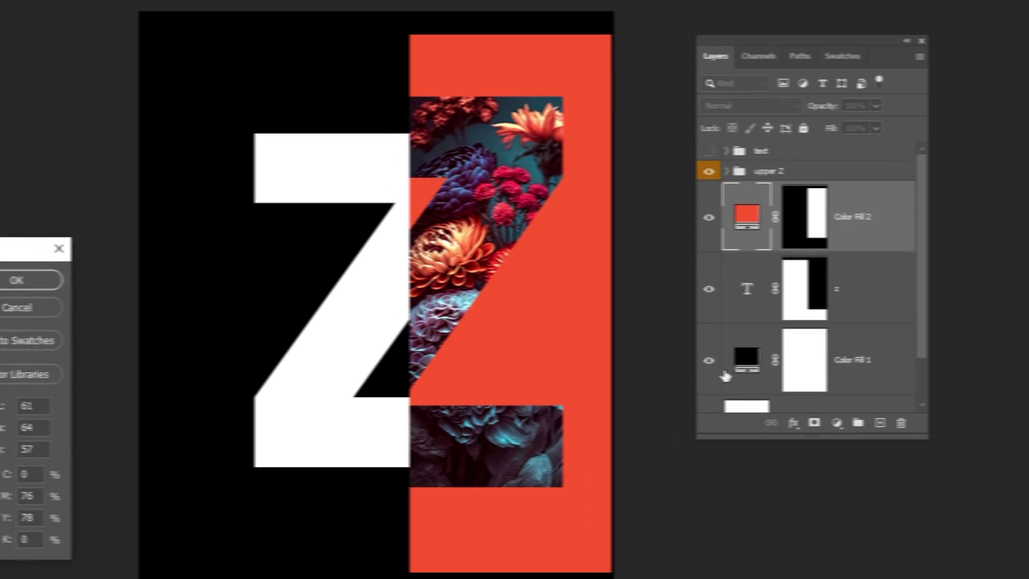
click(331, 501)
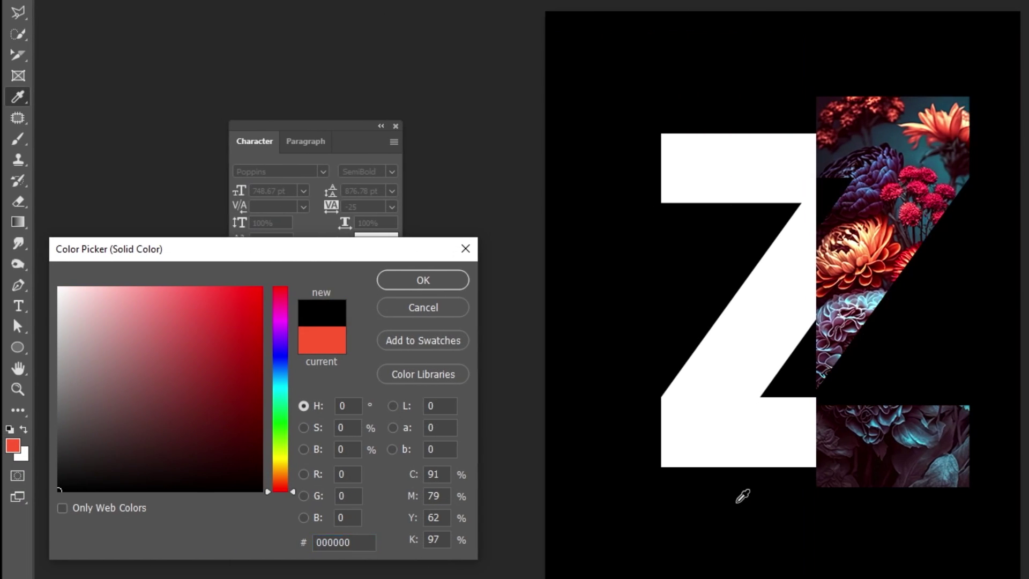
click(456, 288)
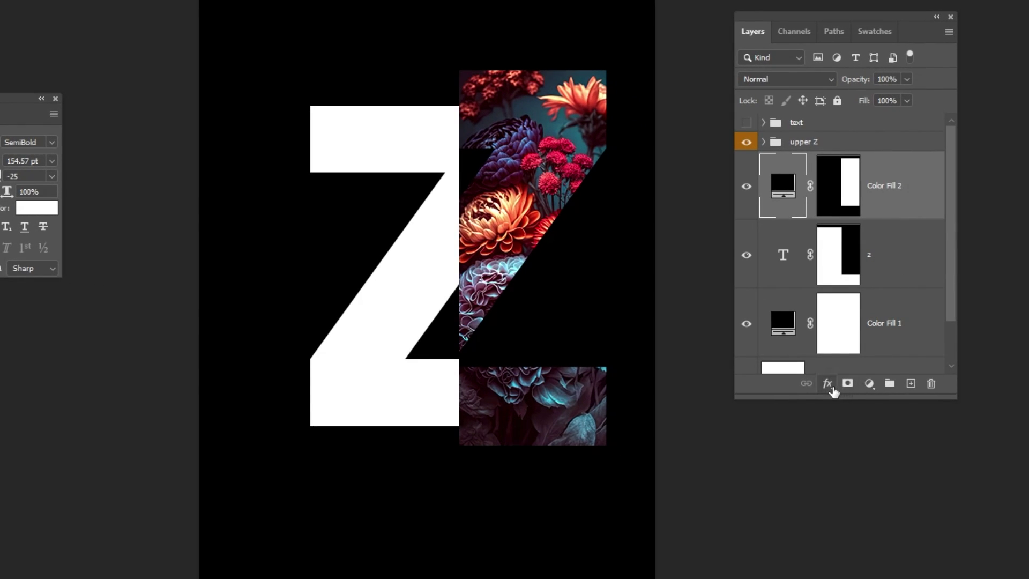
Step: Give Color Fill 2 a black Multiply drop shadow: 58% opacity, angle 32, 28 px distance, 40 px size
click(828, 385)
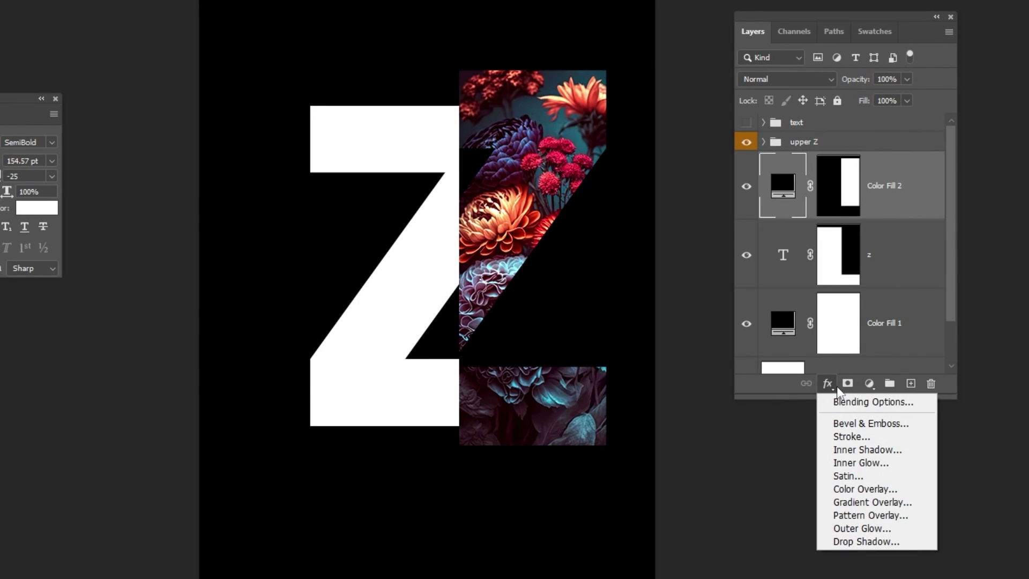
click(860, 540)
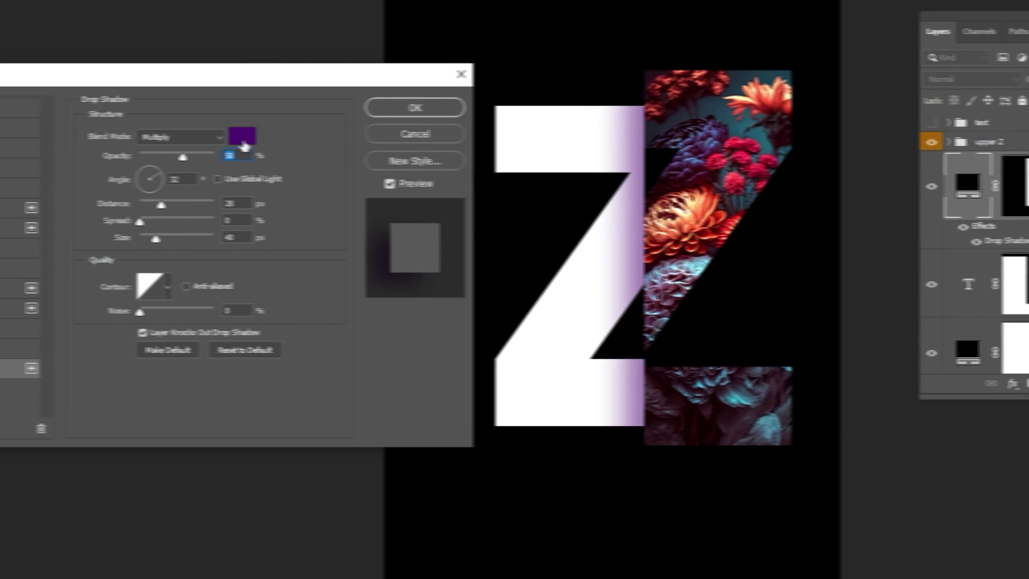
click(57, 136)
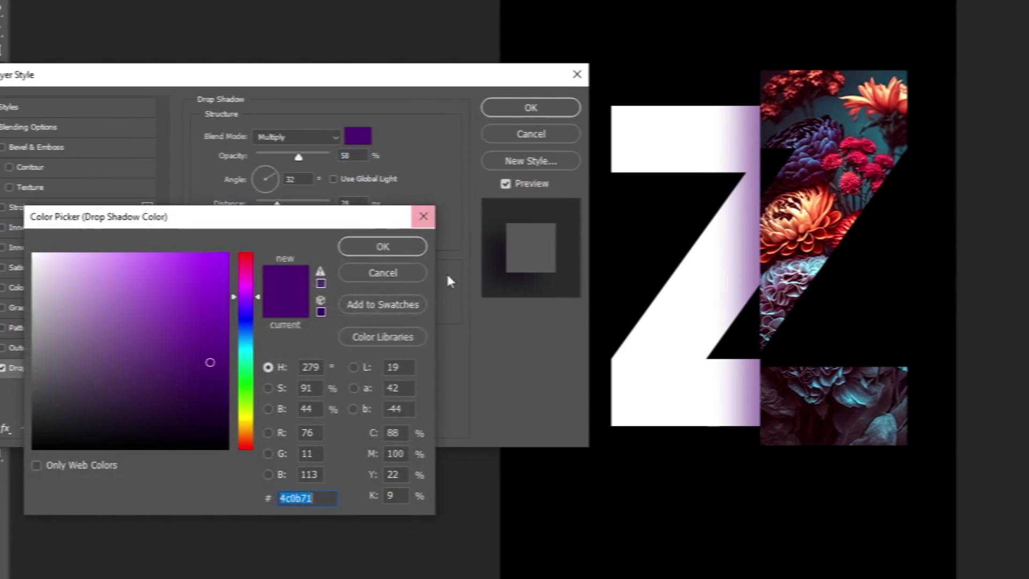
click(603, 497)
click(404, 246)
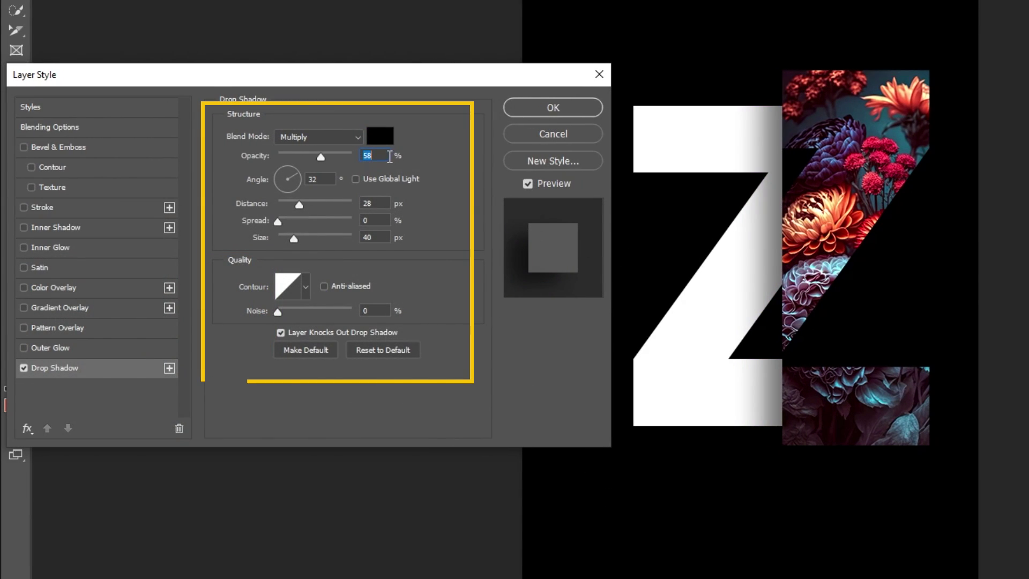
click(389, 156)
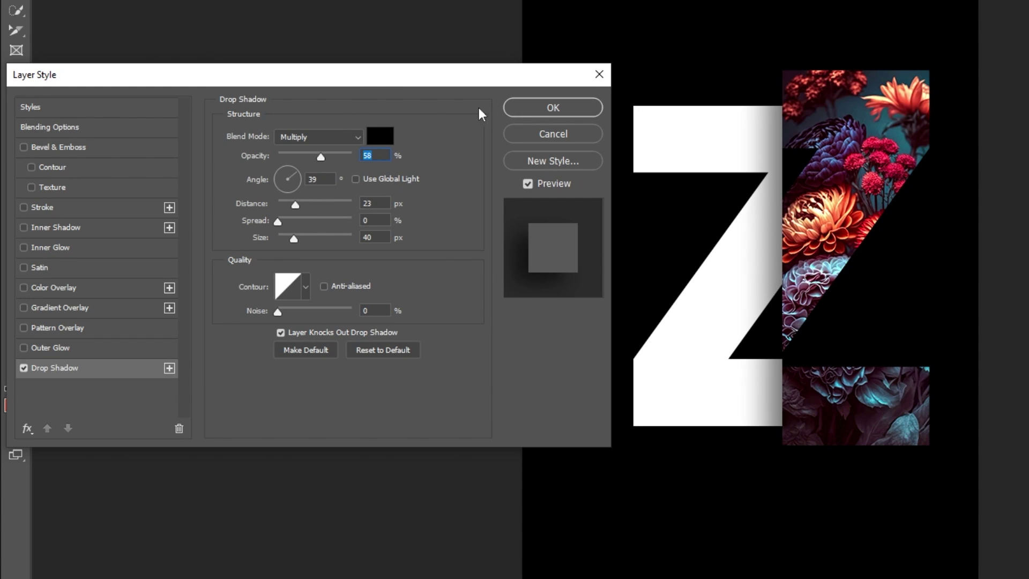
click(528, 113)
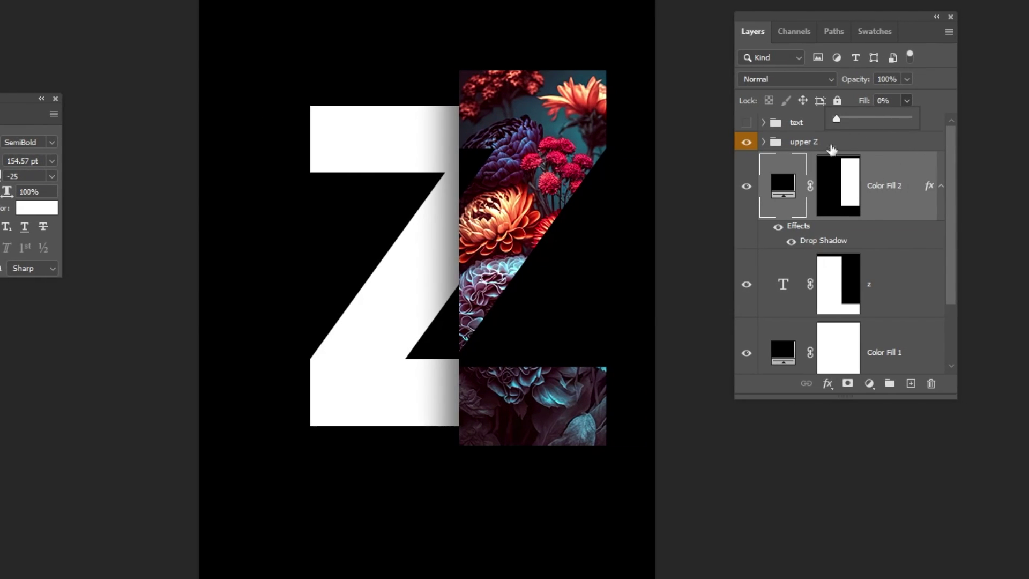
Step: Set Color Fill 2's Fill to 0% and make the event text group visible
click(885, 192)
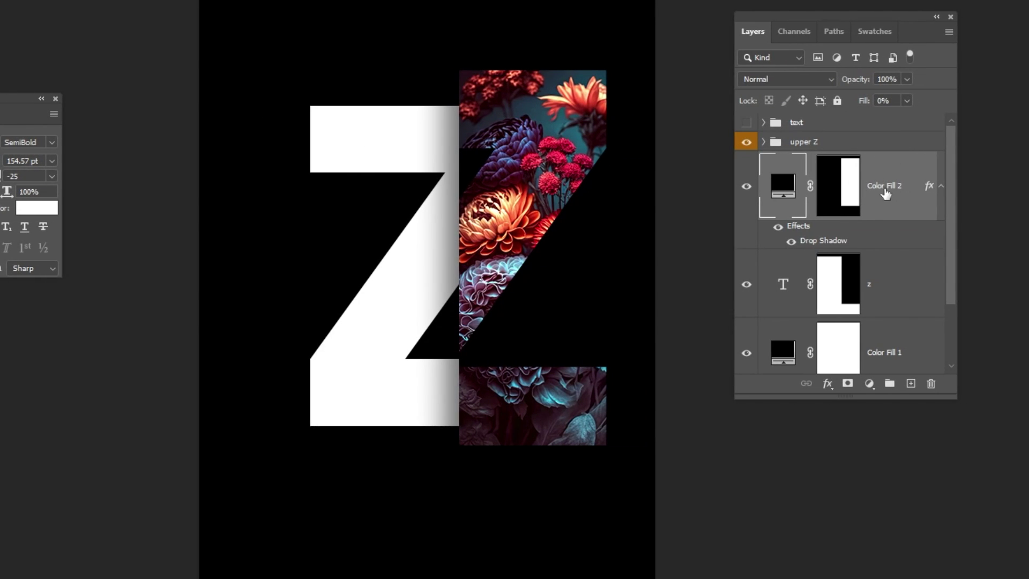
click(941, 186)
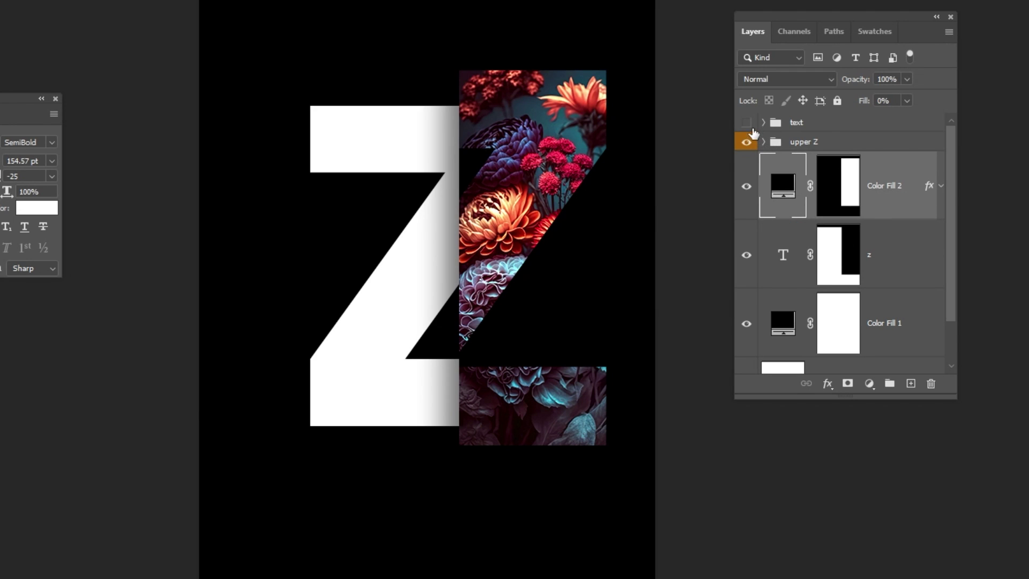
click(753, 122)
Step: Nudge the 25/4 North California date, then shift the whole event text group right under the flowers
click(831, 128)
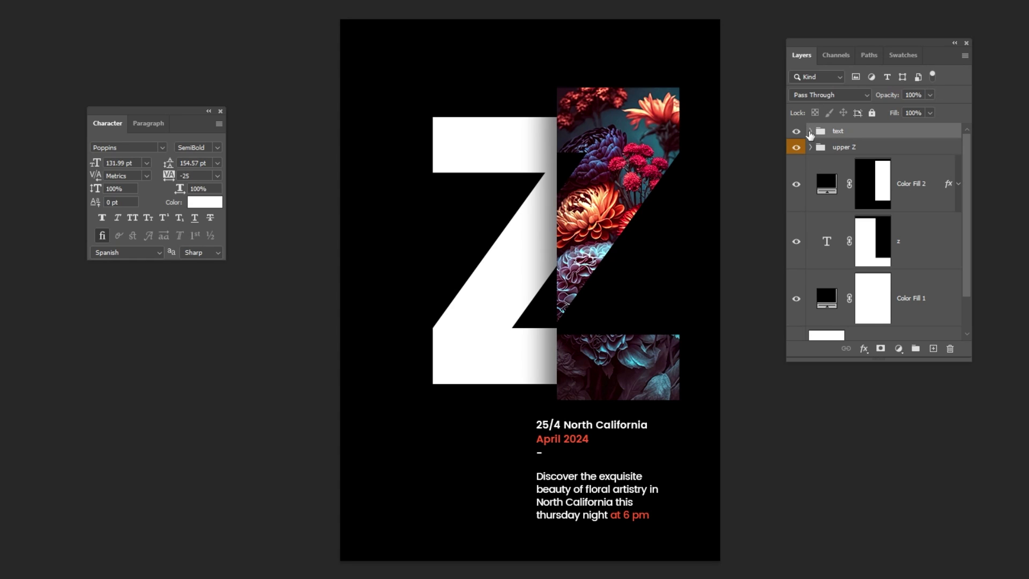
click(810, 131)
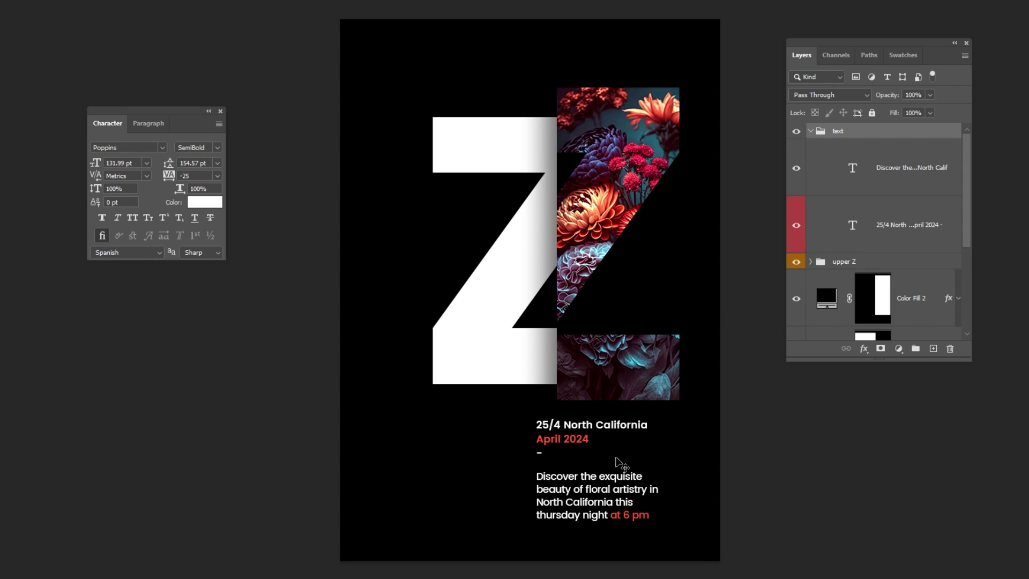
click(590, 430)
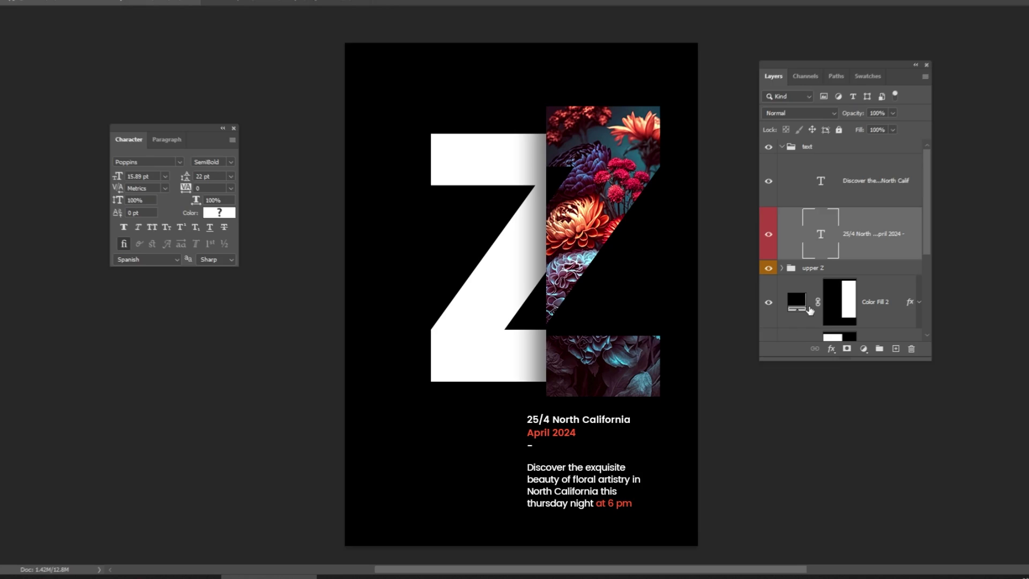
drag(606, 435, 625, 435)
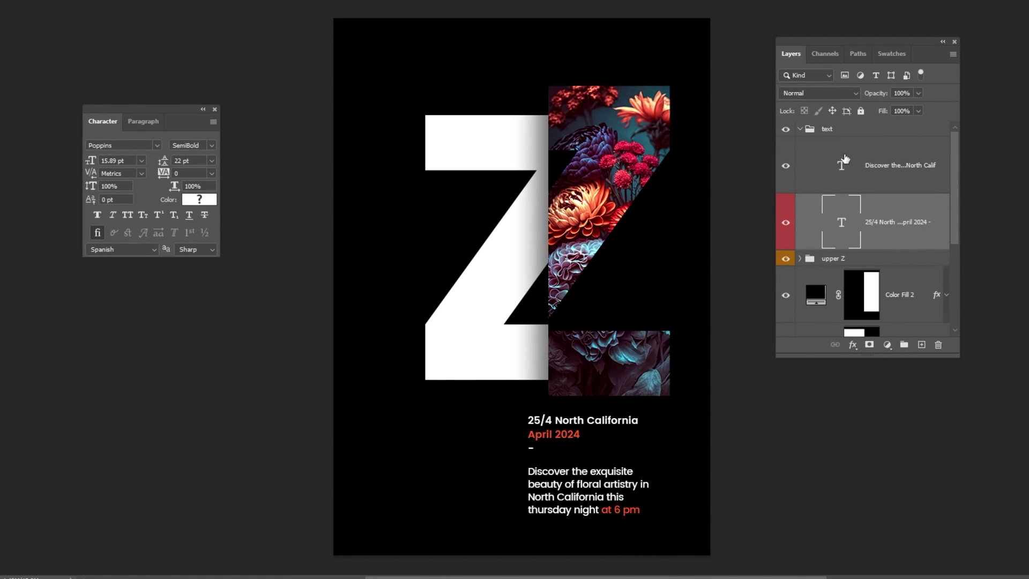
click(833, 131)
click(800, 130)
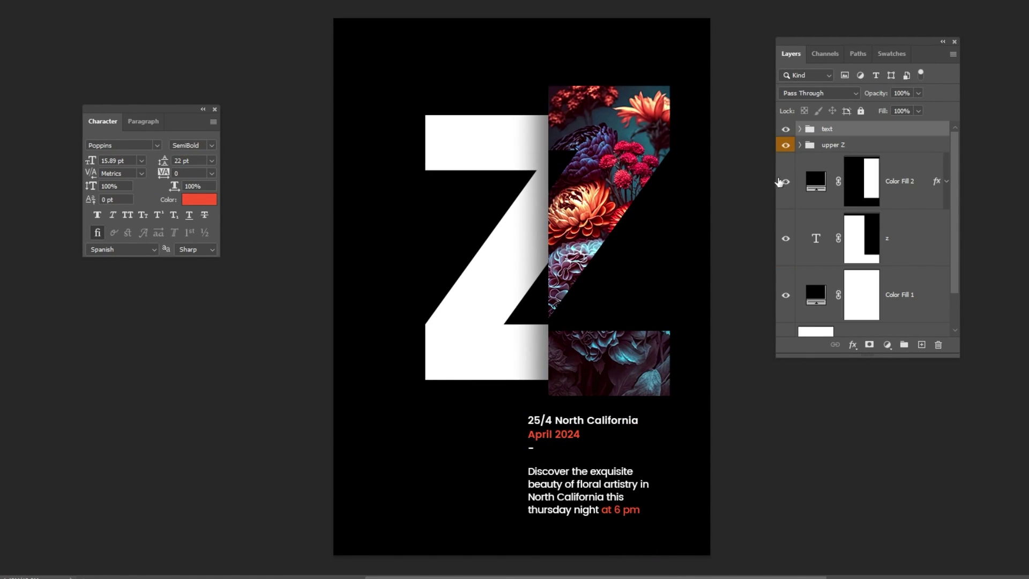
drag(603, 427, 618, 427)
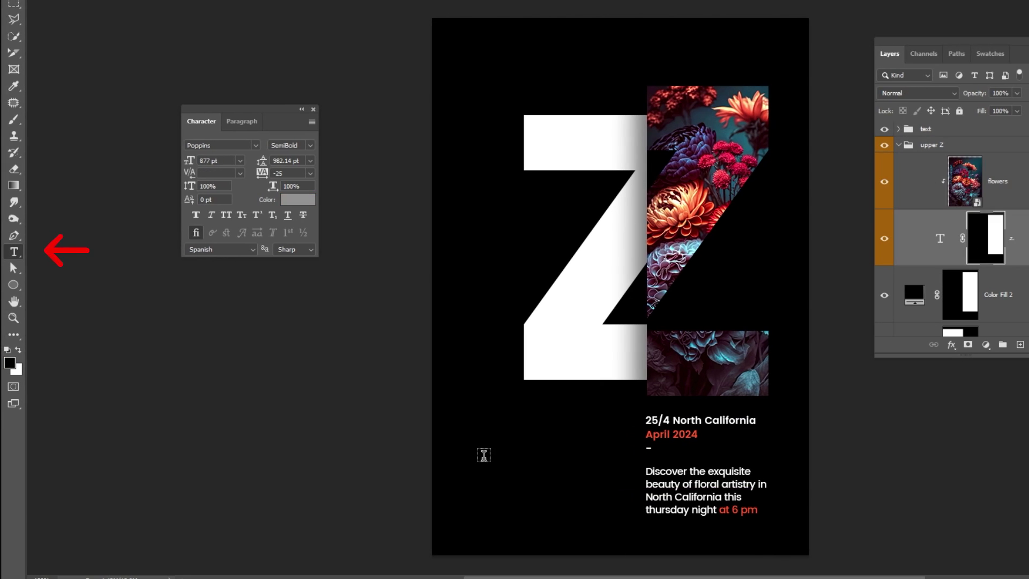
Step: Type 'Exhibition' as a new text layer and move it out of the upper Z group
click(484, 458)
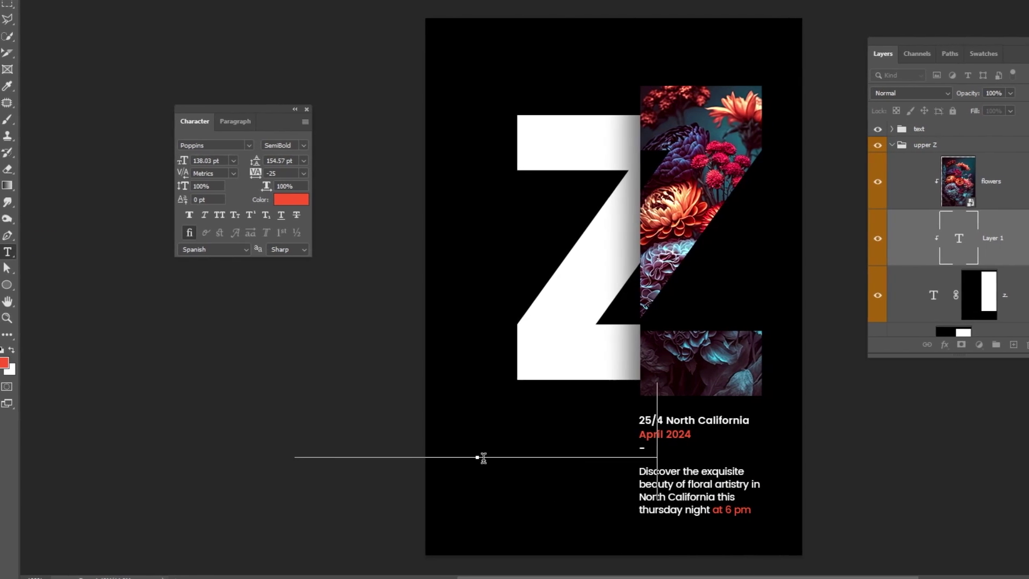
text(Exhibition)
key(ctrl+Return)
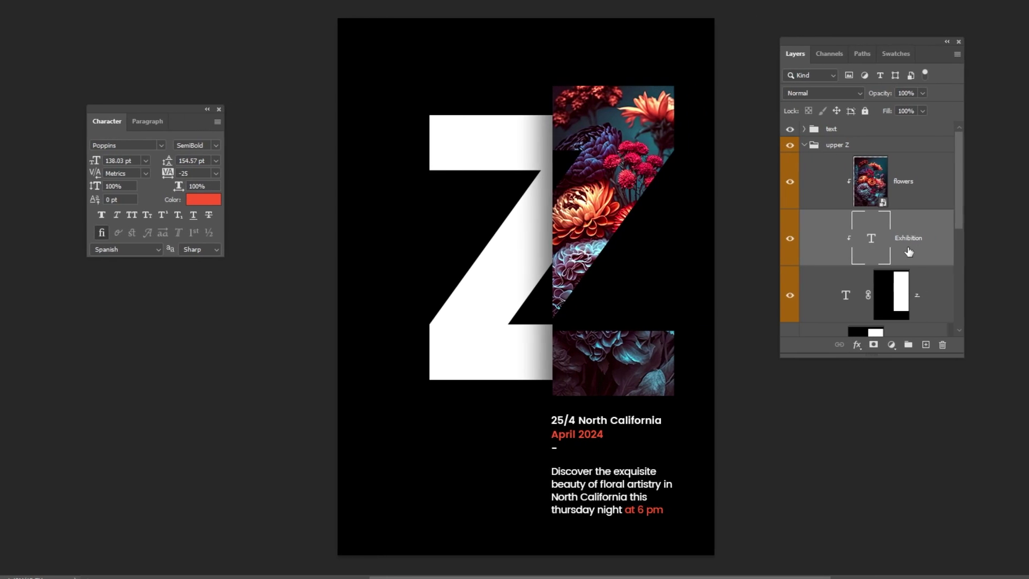
drag(910, 181, 926, 252)
key(ctrl+shift+bracketright)
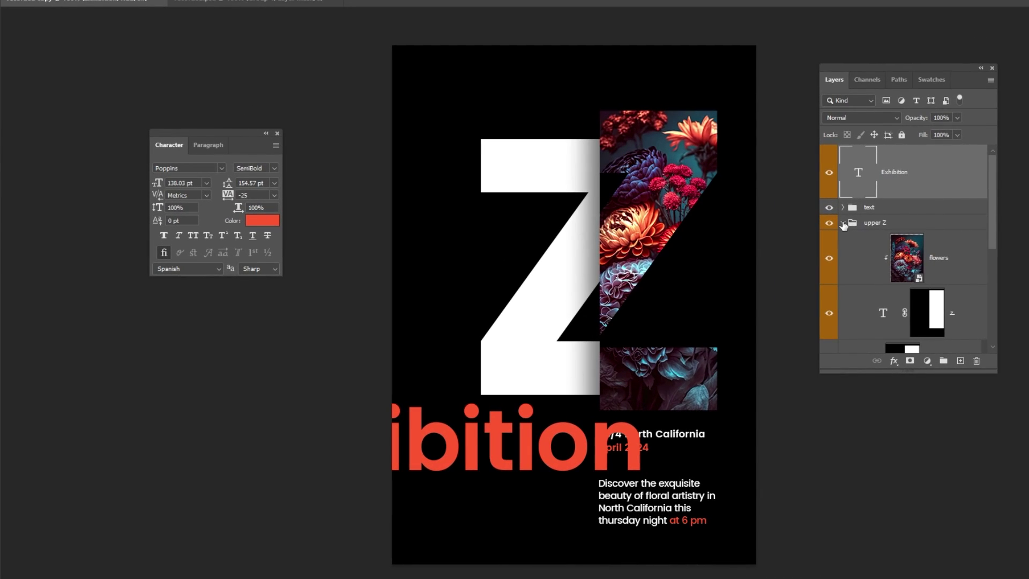
click(842, 222)
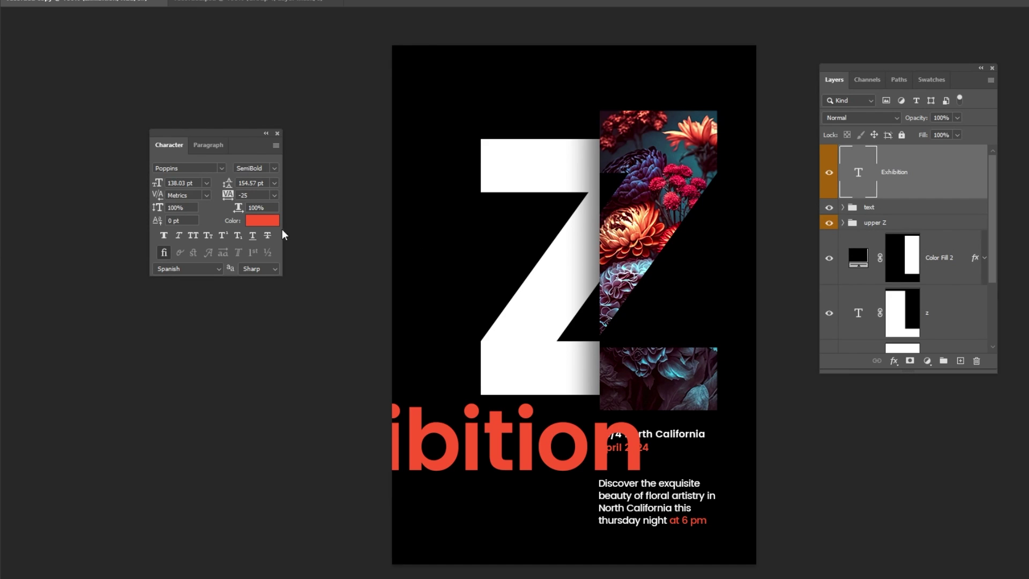
Step: Make Exhibition white (#ffffff) at 50 pt and place it at the poster's top right
click(270, 221)
text(ffffff)
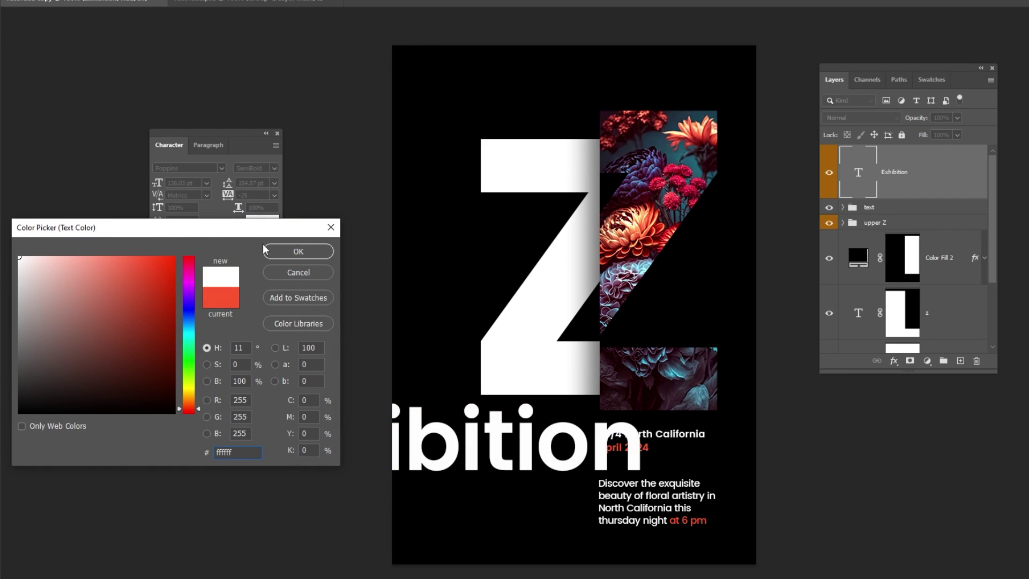
click(266, 251)
text(50)
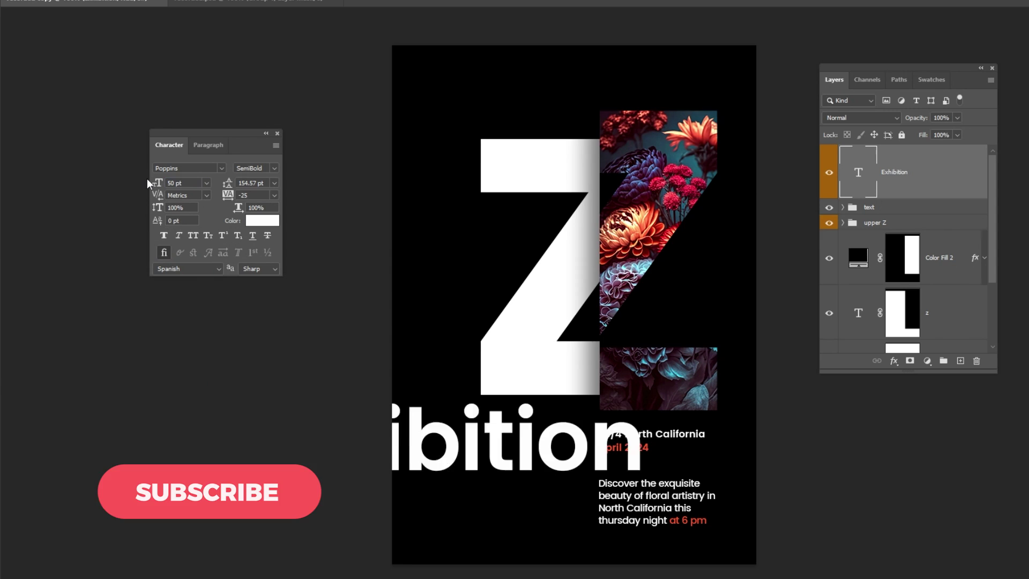
key(Return)
drag(523, 444, 728, 112)
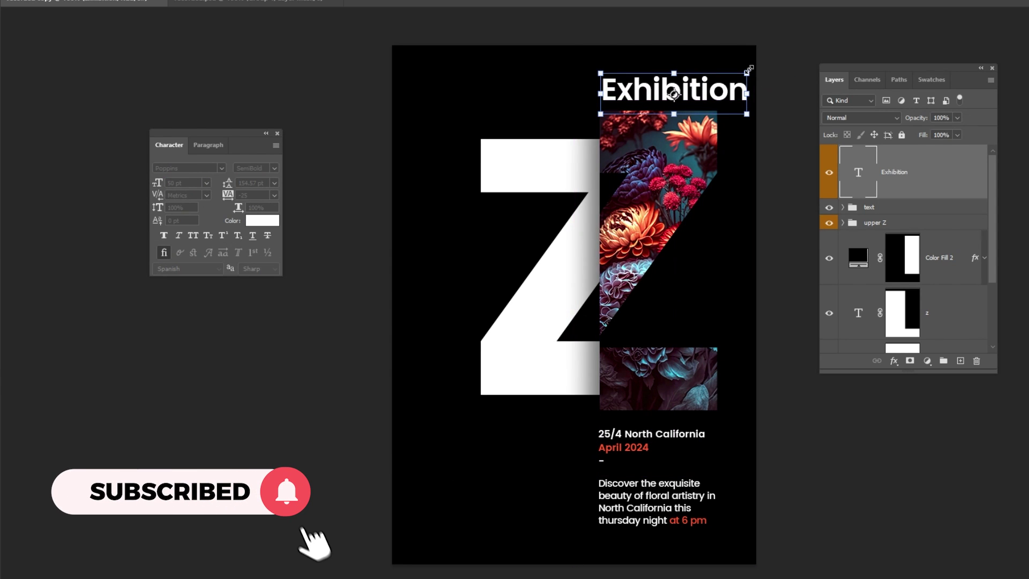
drag(748, 69, 721, 81)
key(Return)
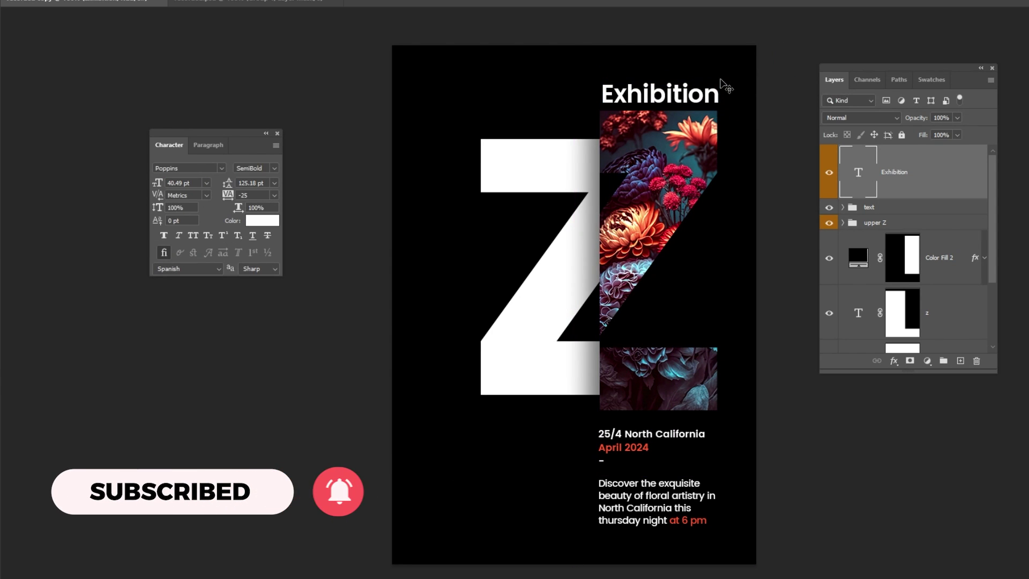
Step: Scale the Exhibition title up slightly, then view the whole poster
key(ctrl+t)
scroll(725, 85, up, 3)
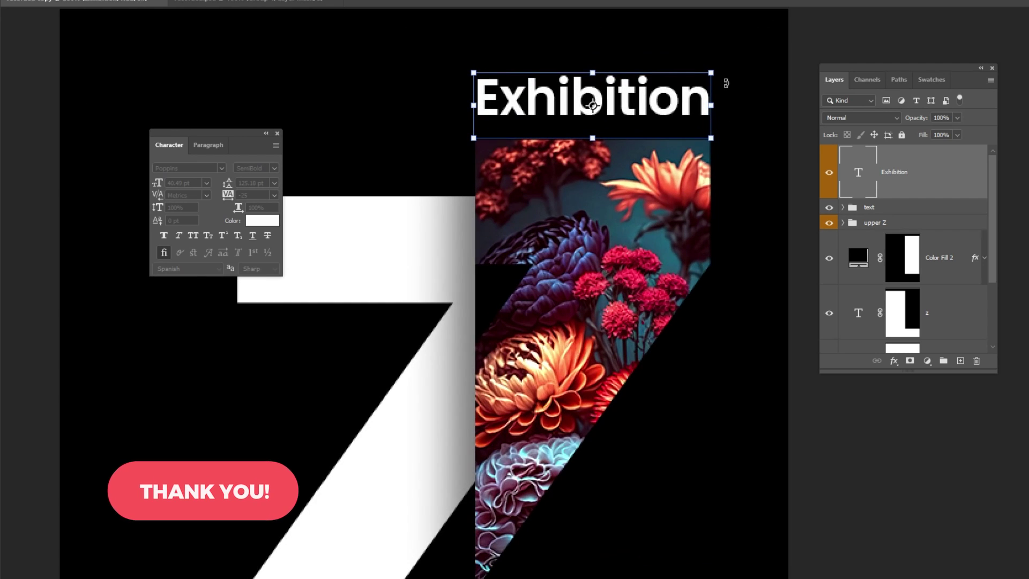
drag(713, 68, 714, 64)
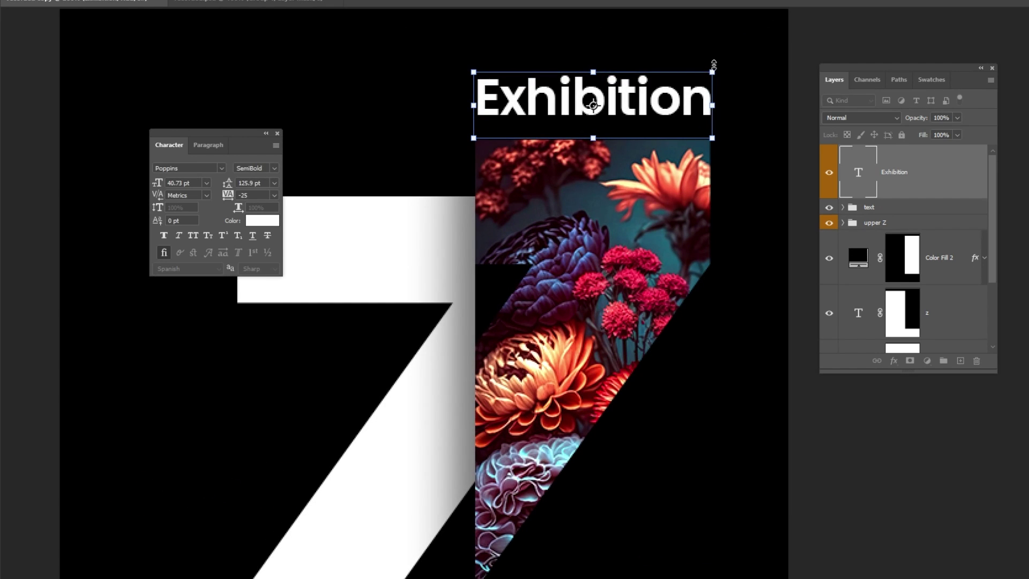
scroll(740, 164, down, 4)
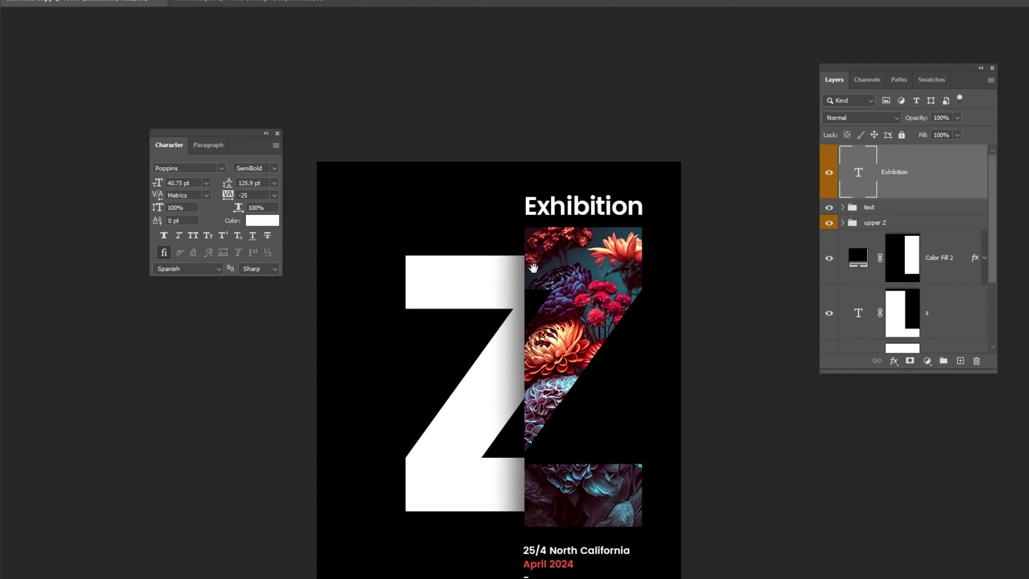
drag(533, 268, 576, 131)
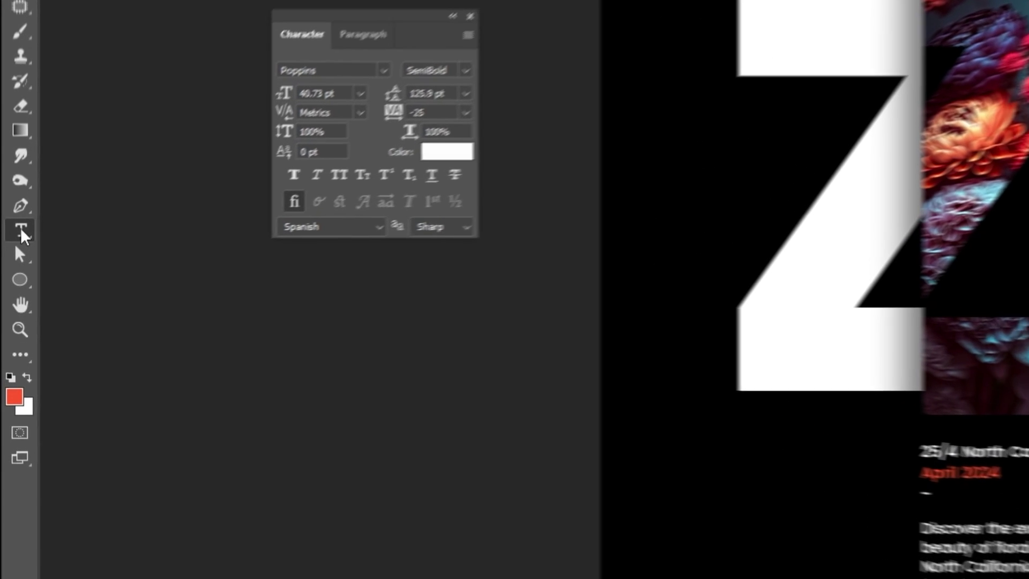
Step: Add vertical 'FLOWERS' text with the Vertical Type Tool to the left of the Z
right_click(11, 277)
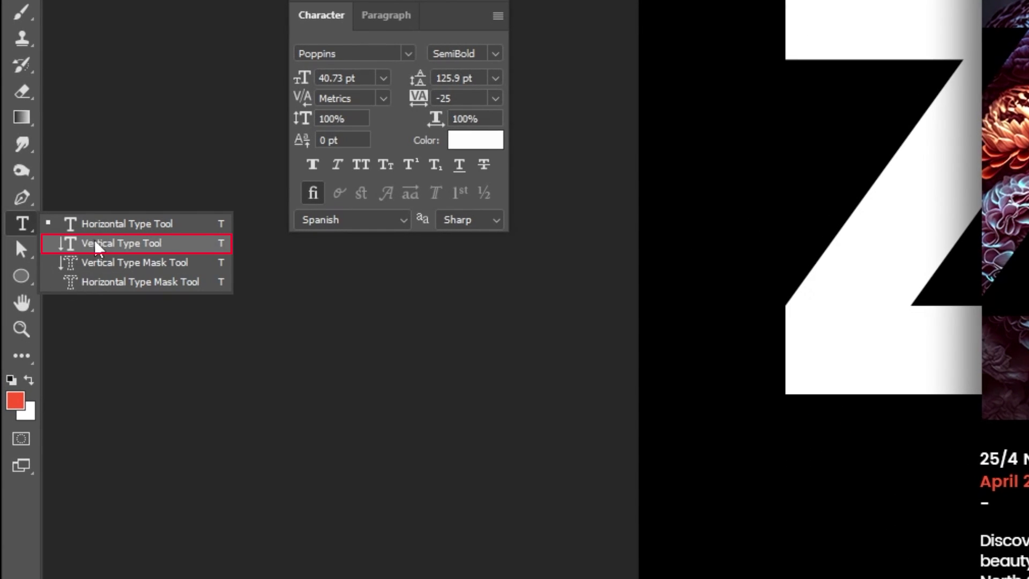
click(164, 249)
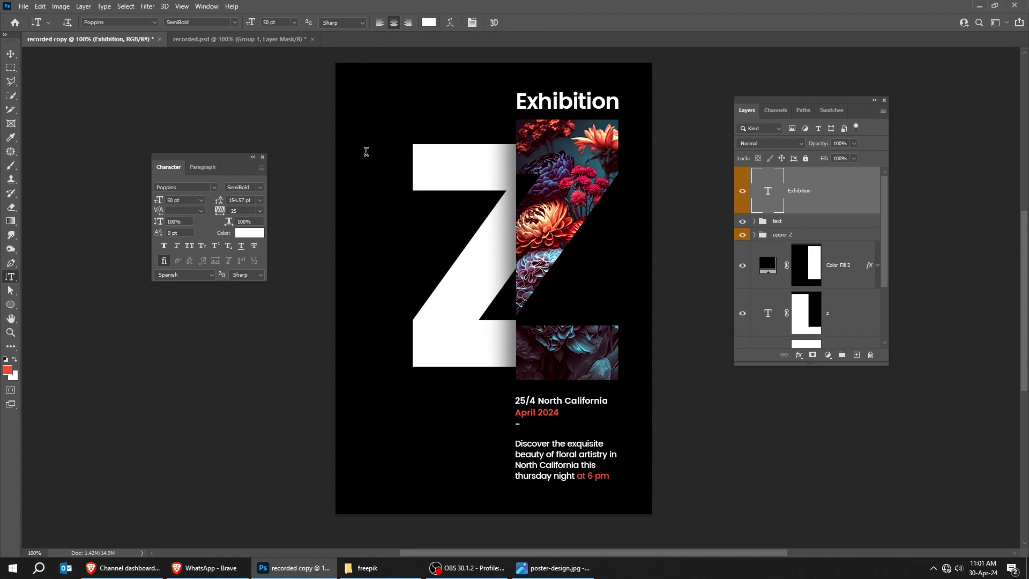
click(366, 152)
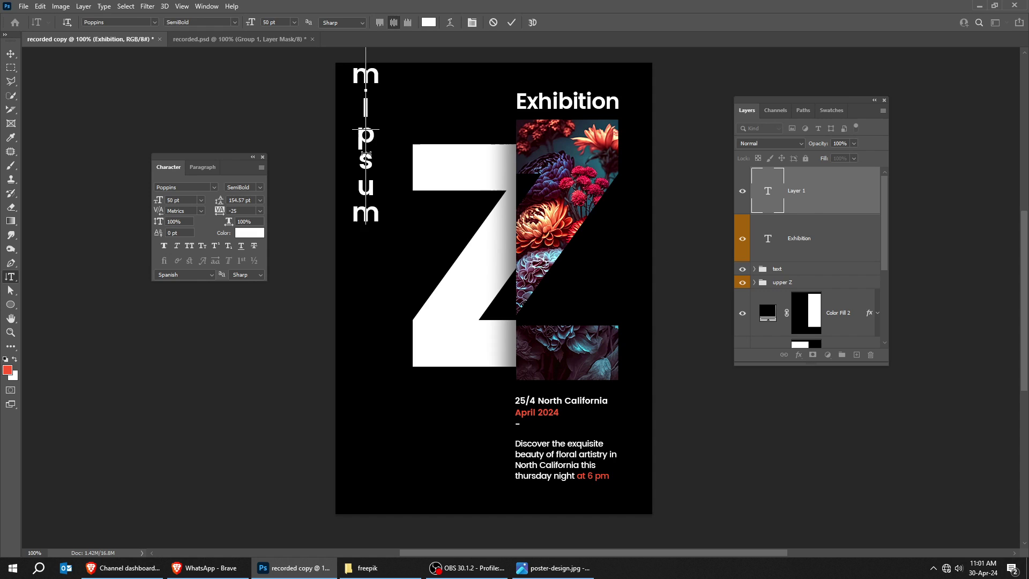
text(FLOWERS)
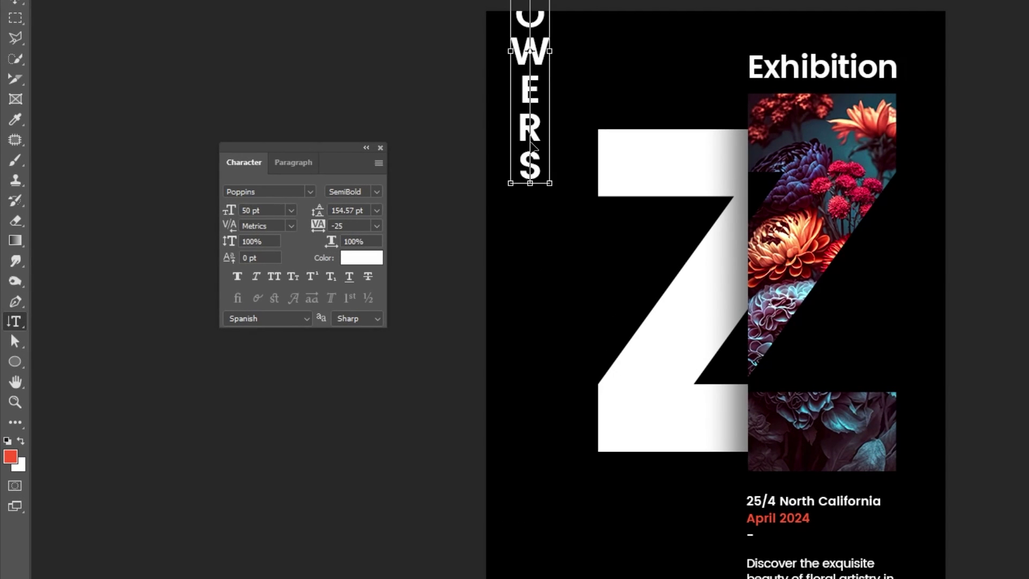
key(ctrl+Return)
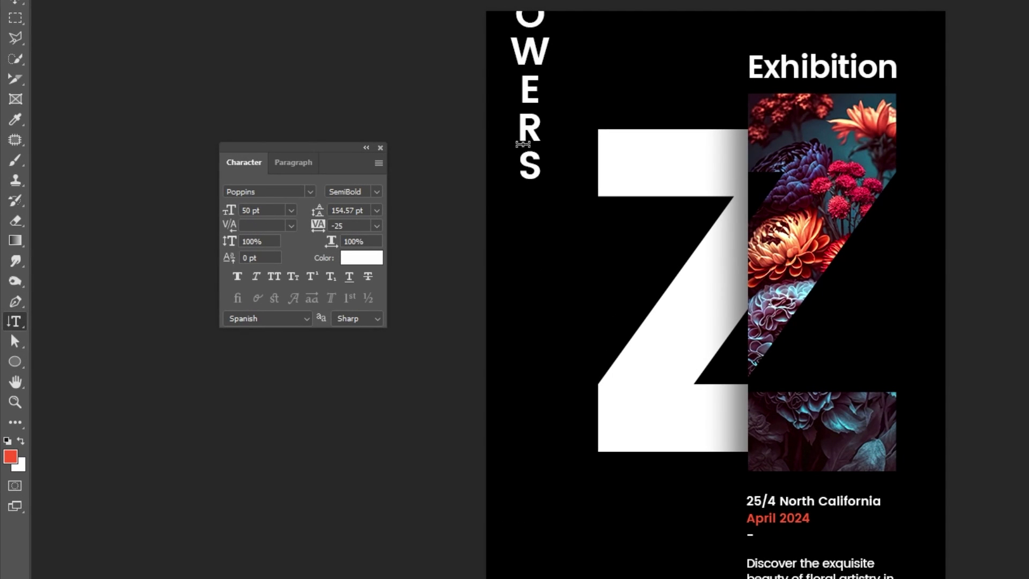
Step: Colour FLOWERS red (ff5731) and move it down the poster
click(359, 259)
click(12, 450)
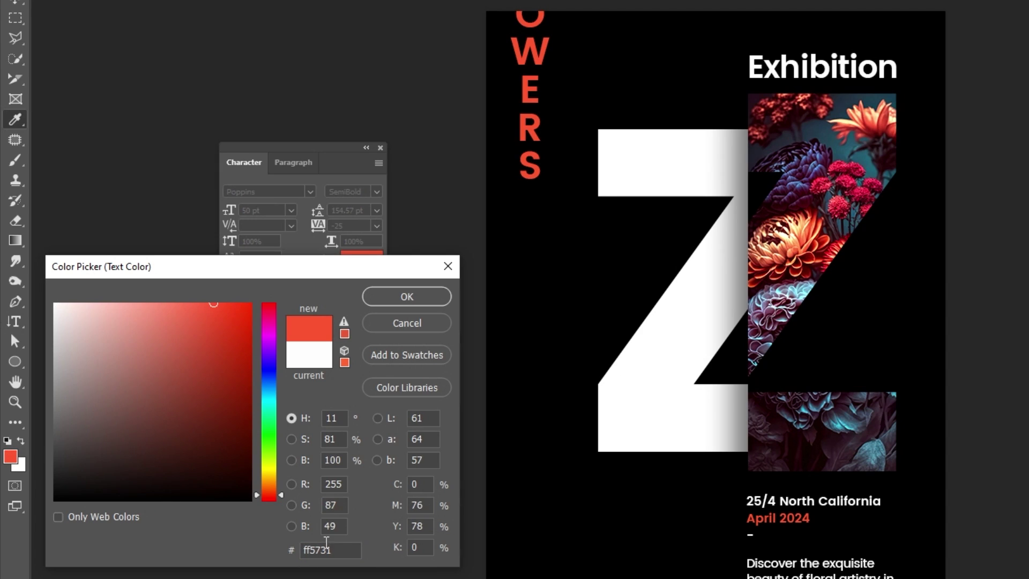
click(405, 296)
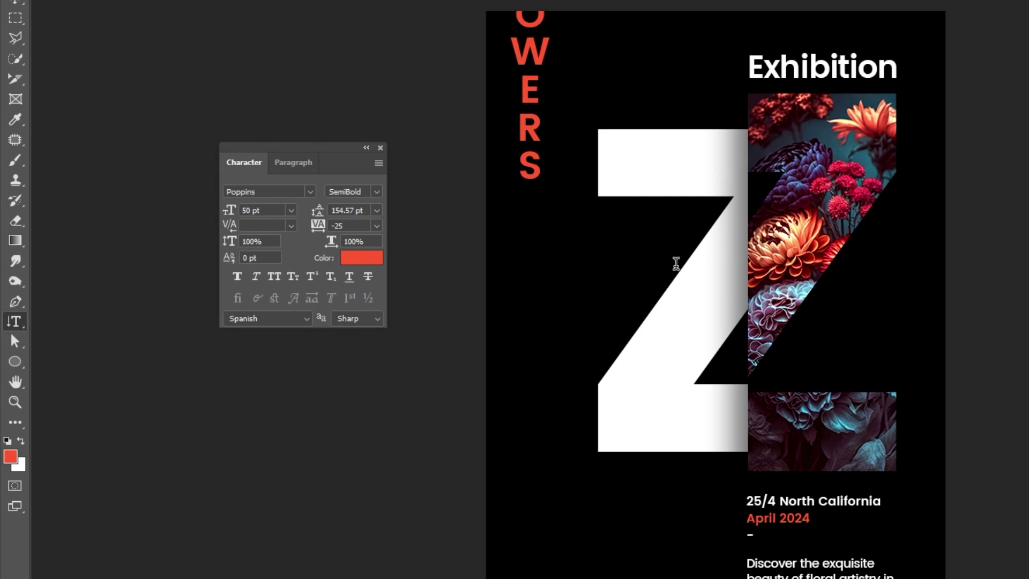
drag(516, 60, 514, 212)
Step: Set the FLOWERS letter spacing to 150
double_click(336, 225)
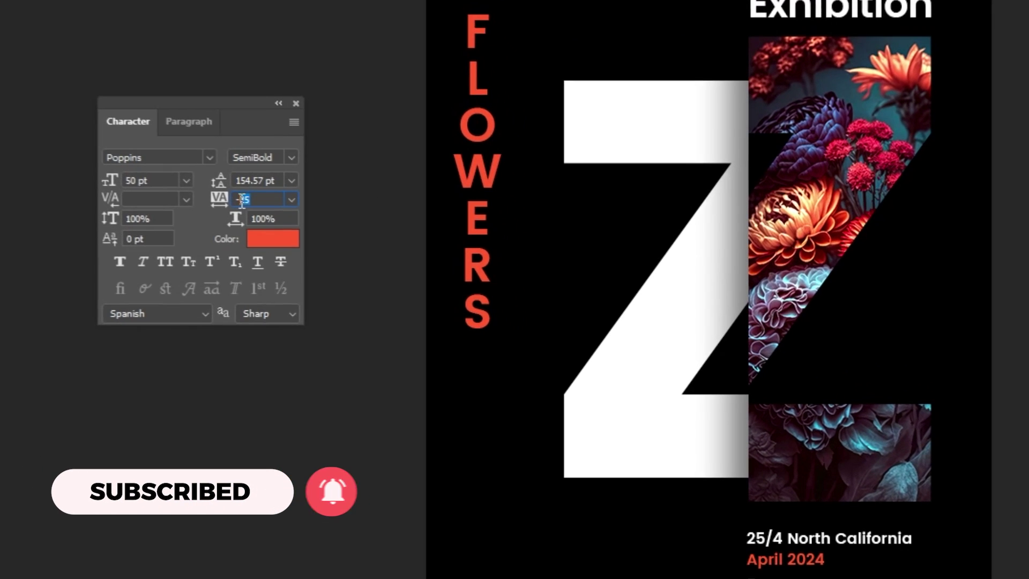
text(150)
key(Return)
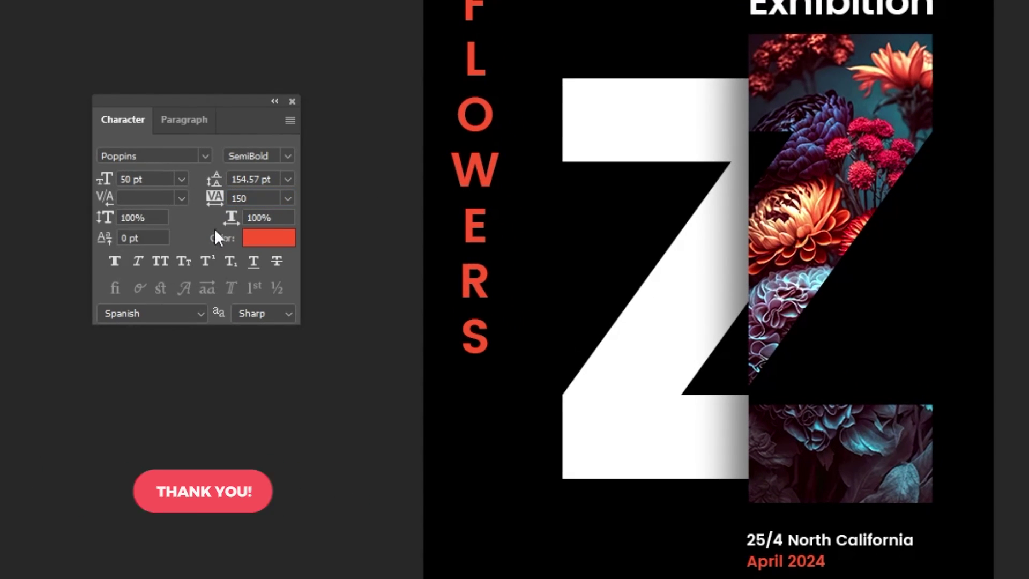
click(190, 120)
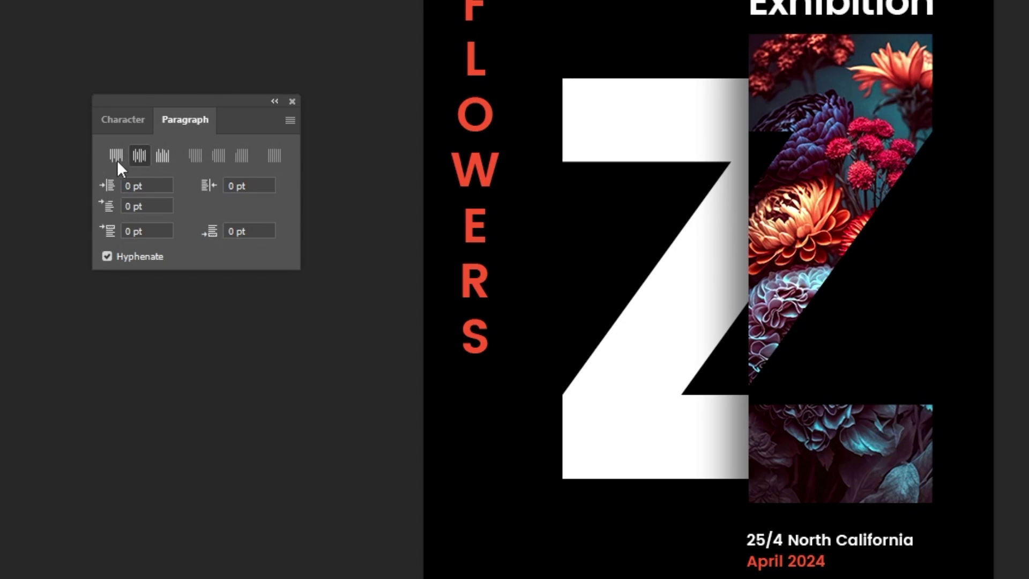
click(123, 119)
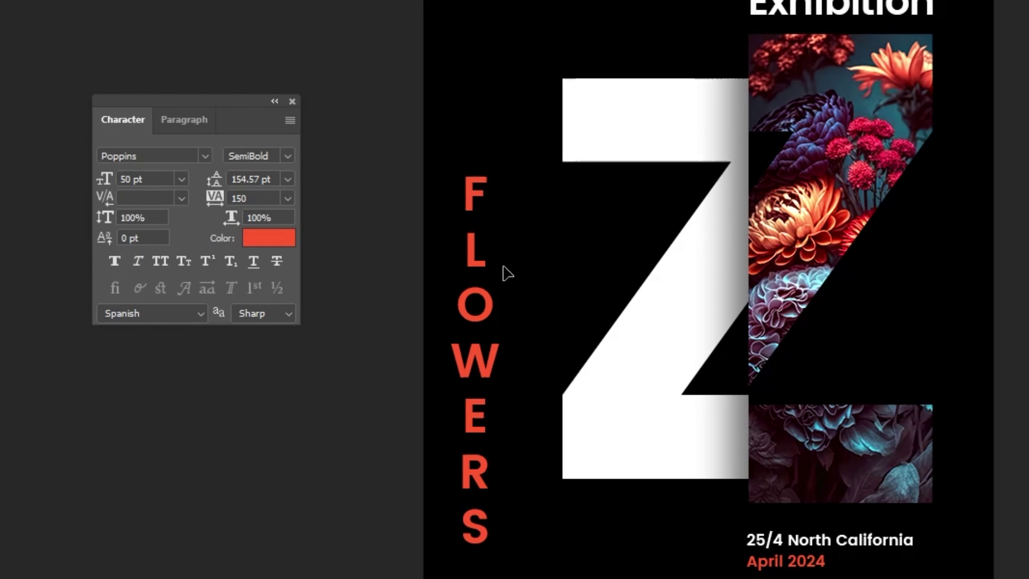
Step: Move FLOWERS up and widen its tracking through 500 and 800 to 875
drag(506, 274, 516, 108)
double_click(252, 198)
text(500)
key(Return)
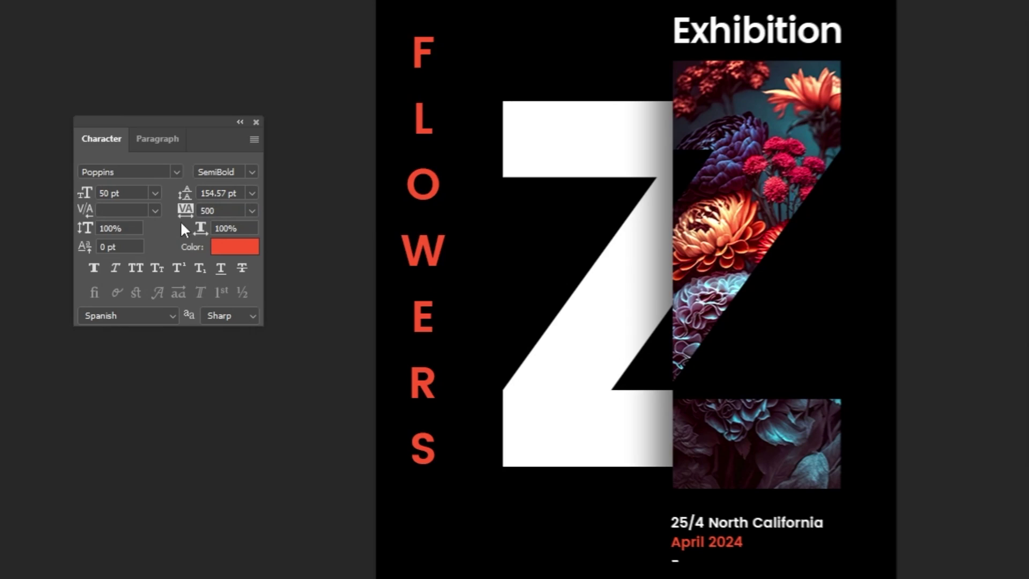
double_click(220, 210)
text(800)
key(Return)
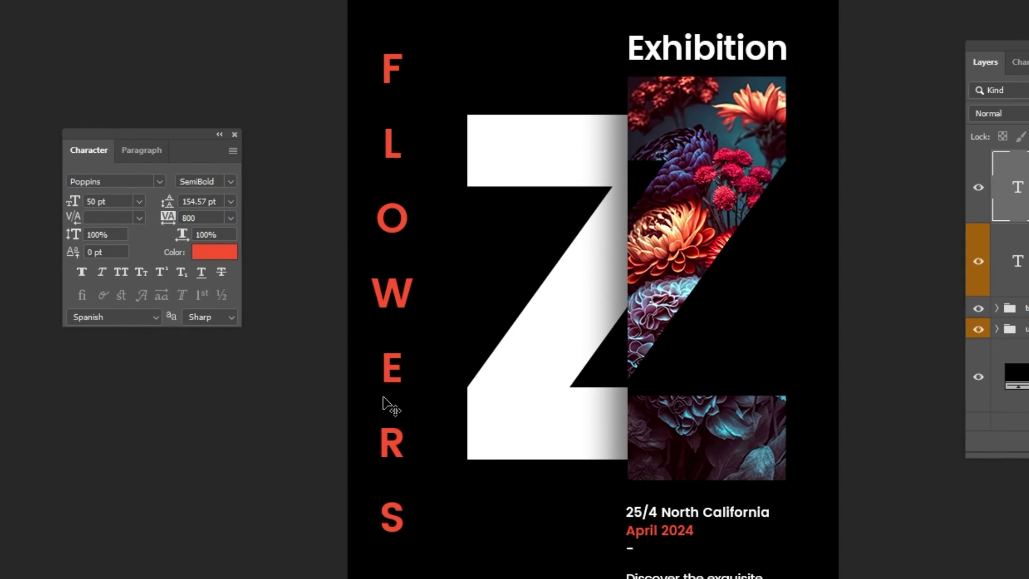
key(Return)
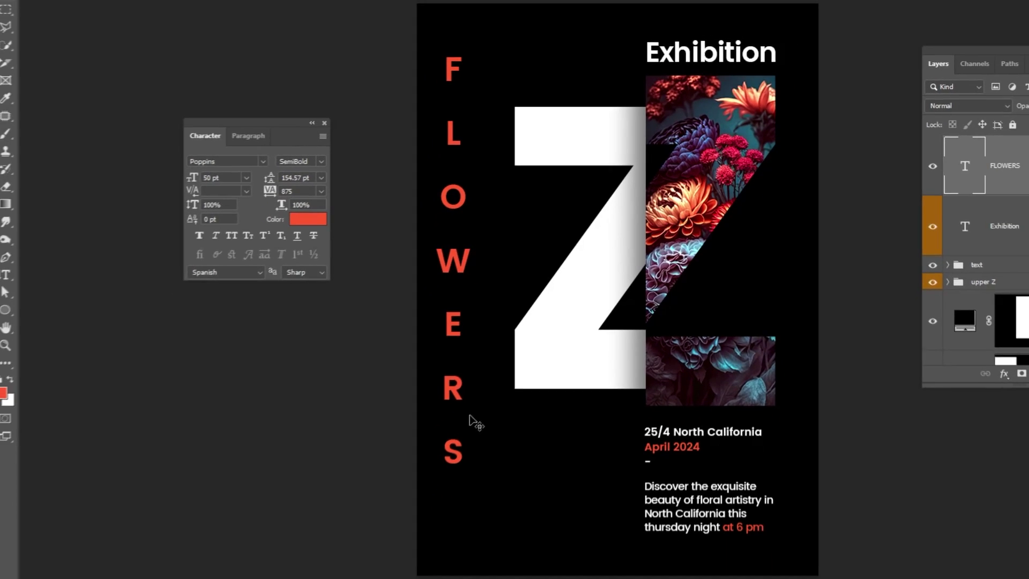
Step: Set up the Rectangle Tool with no fill and a white 1 px stroke
right_click(15, 306)
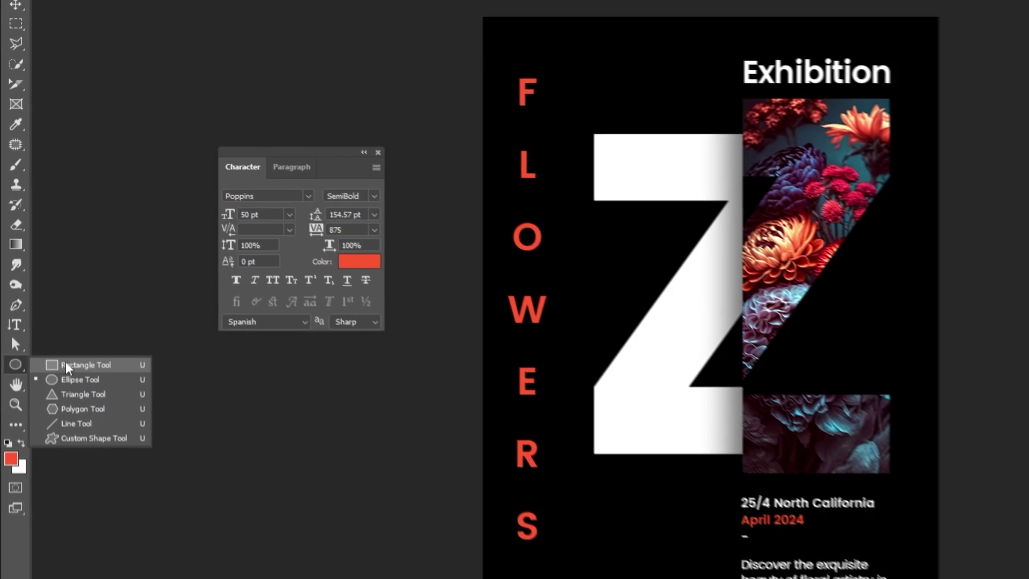
click(69, 306)
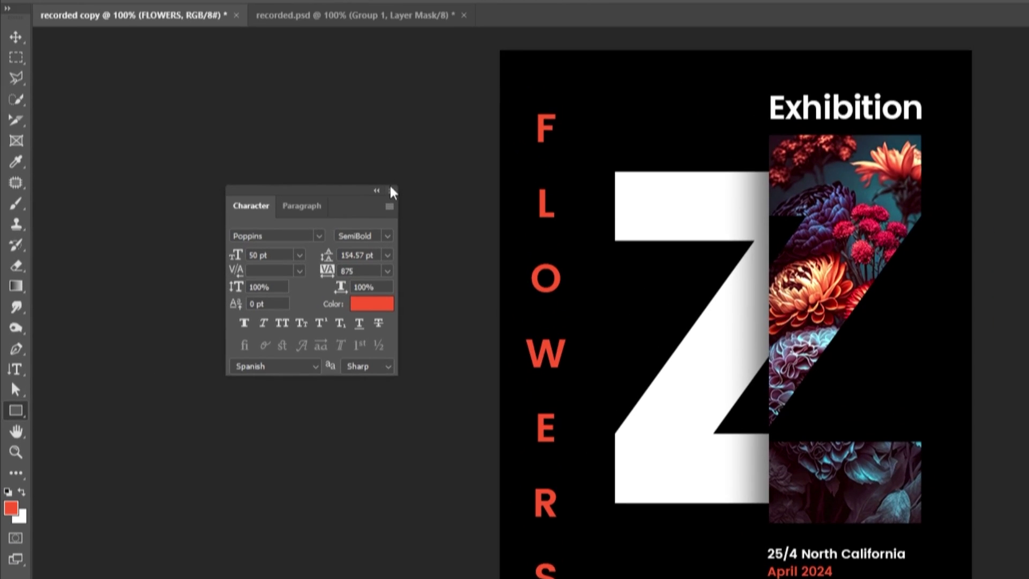
click(391, 191)
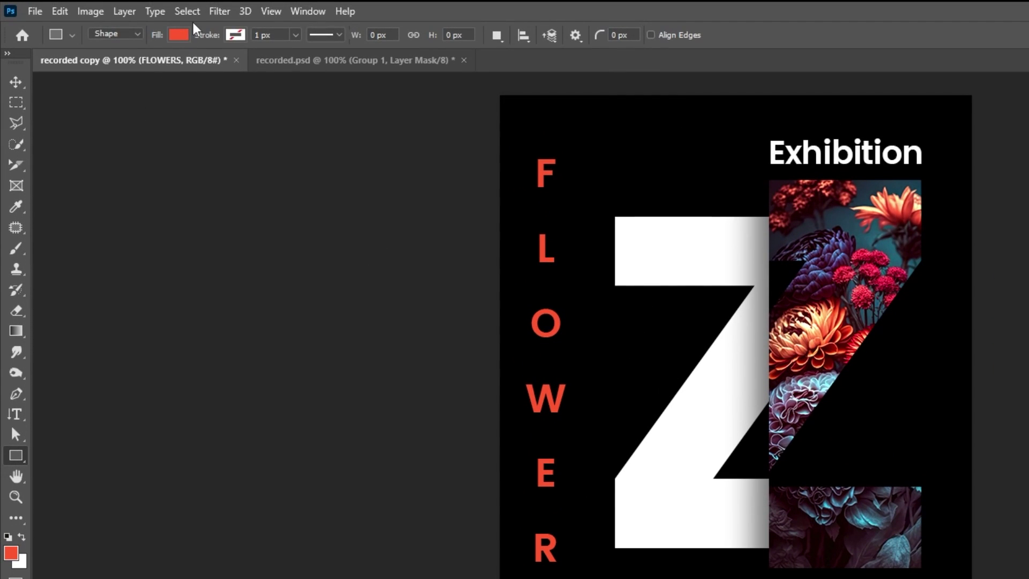
click(180, 36)
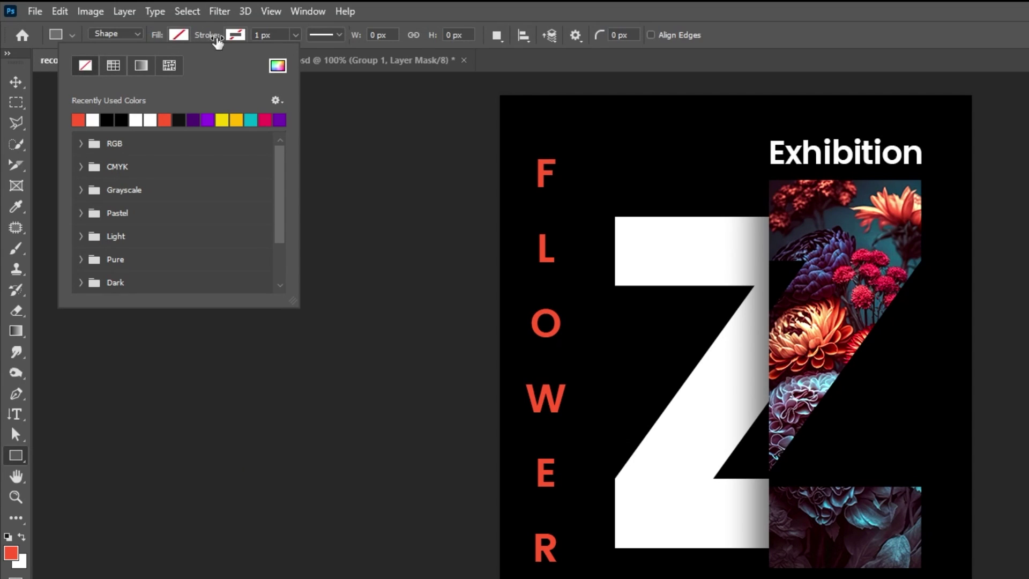
click(235, 37)
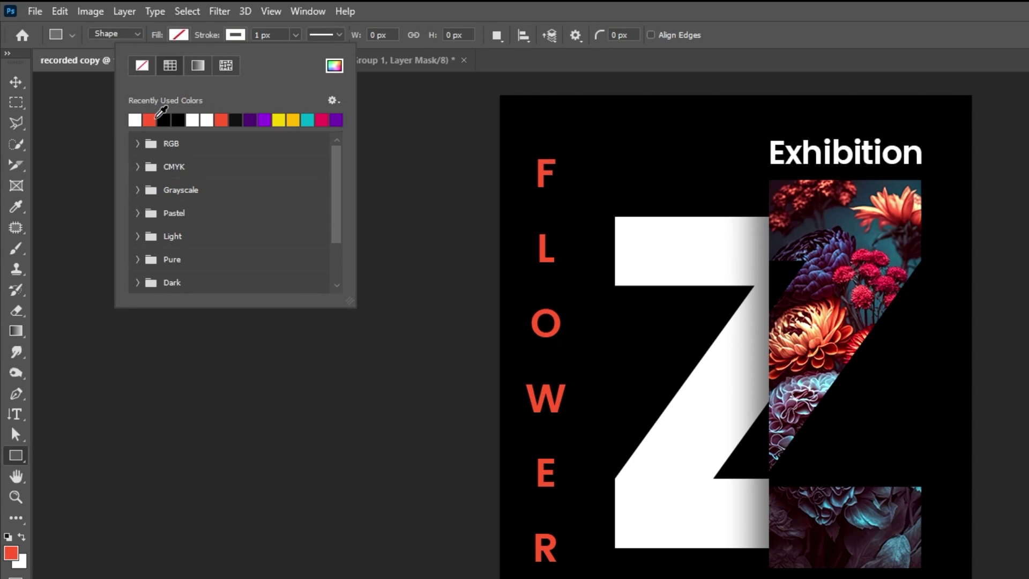
click(258, 36)
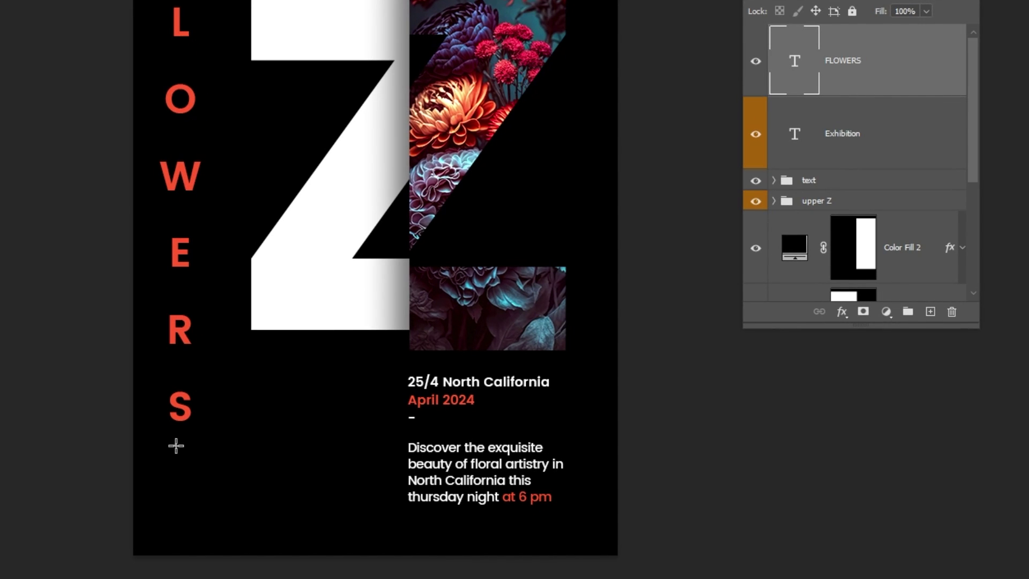
Step: Draw an 87 x 87 px square below FLOWERS and zoom in on it
drag(176, 445, 258, 513)
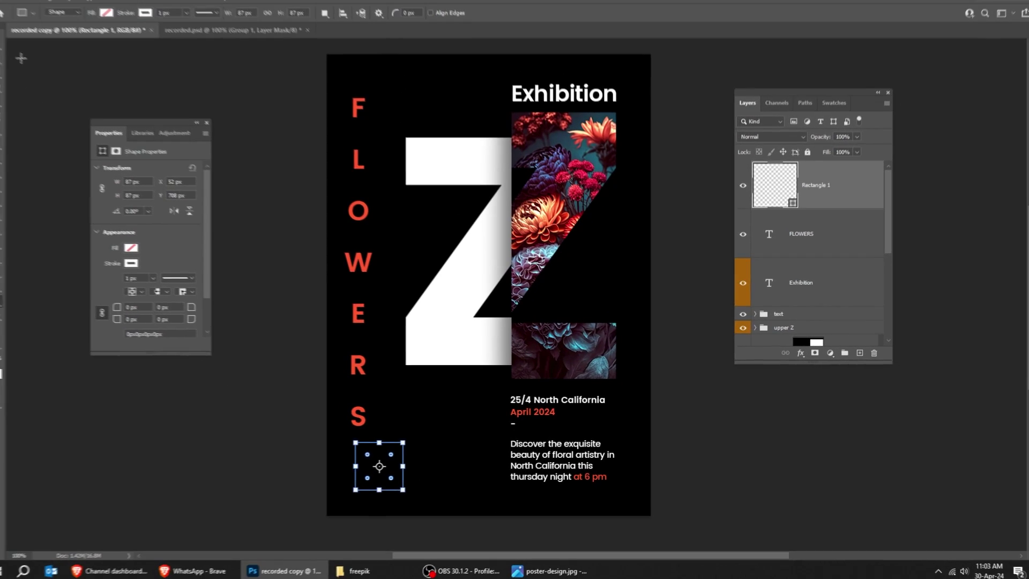
key(v)
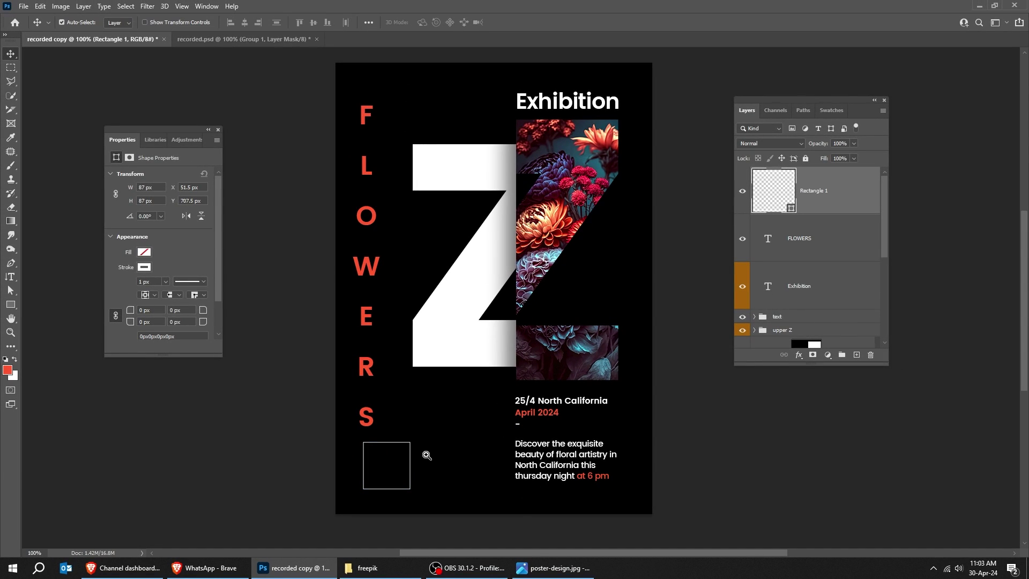
click(427, 455)
drag(415, 429, 448, 351)
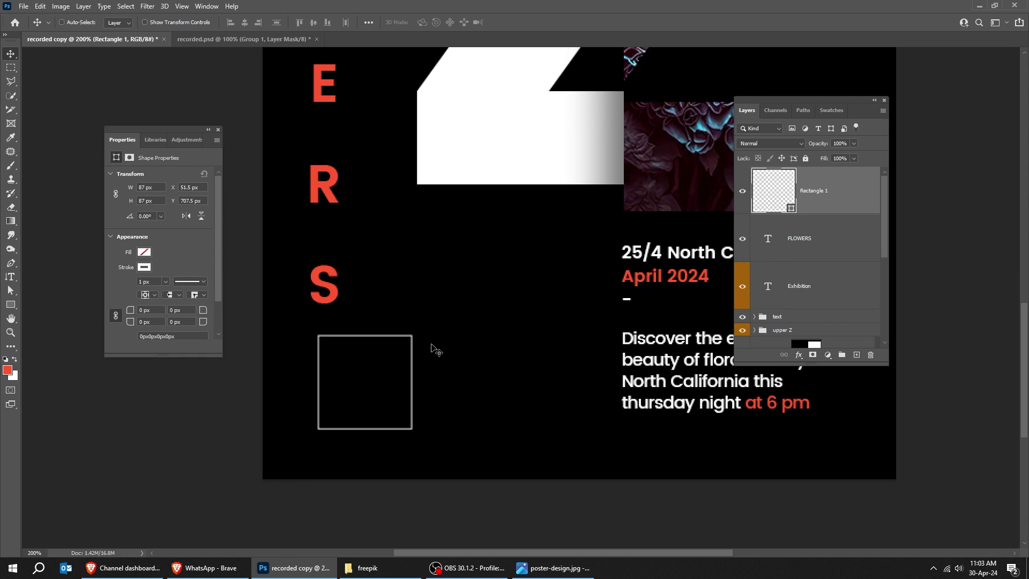
Step: Mask Rectangle 1 to its lower-left edges and nudge the bracket slightly right
key(m)
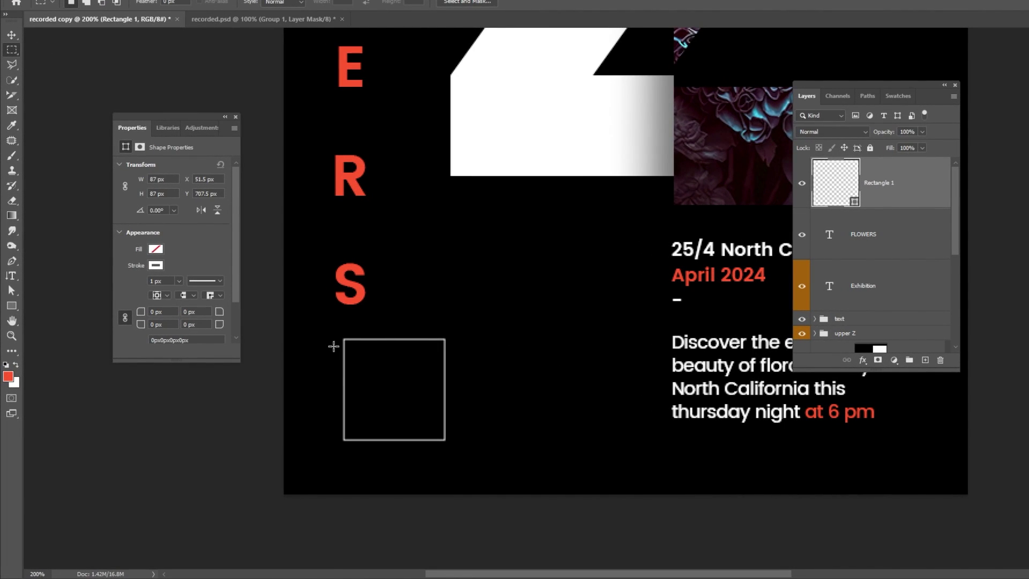
drag(334, 346, 395, 484)
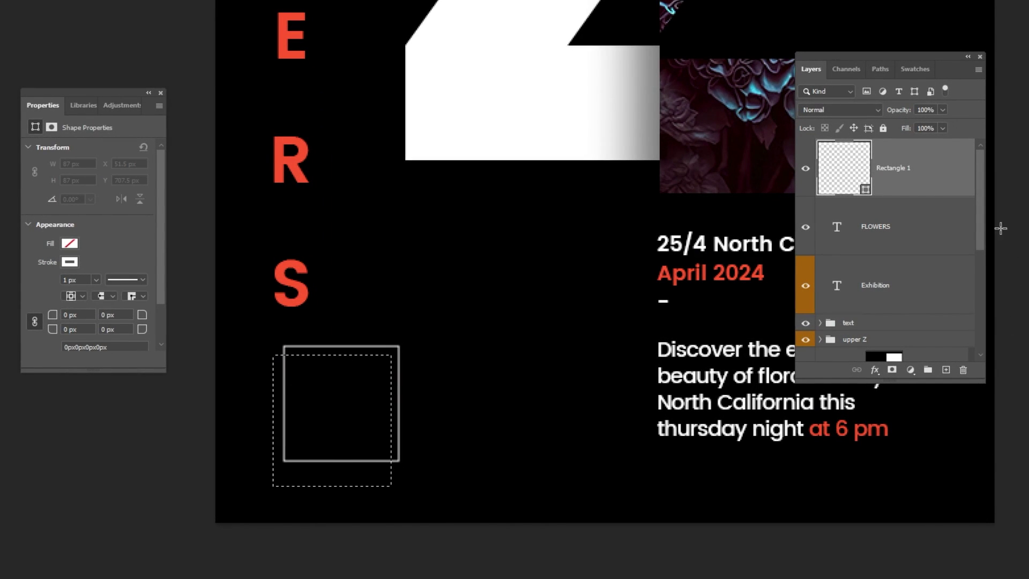
click(891, 370)
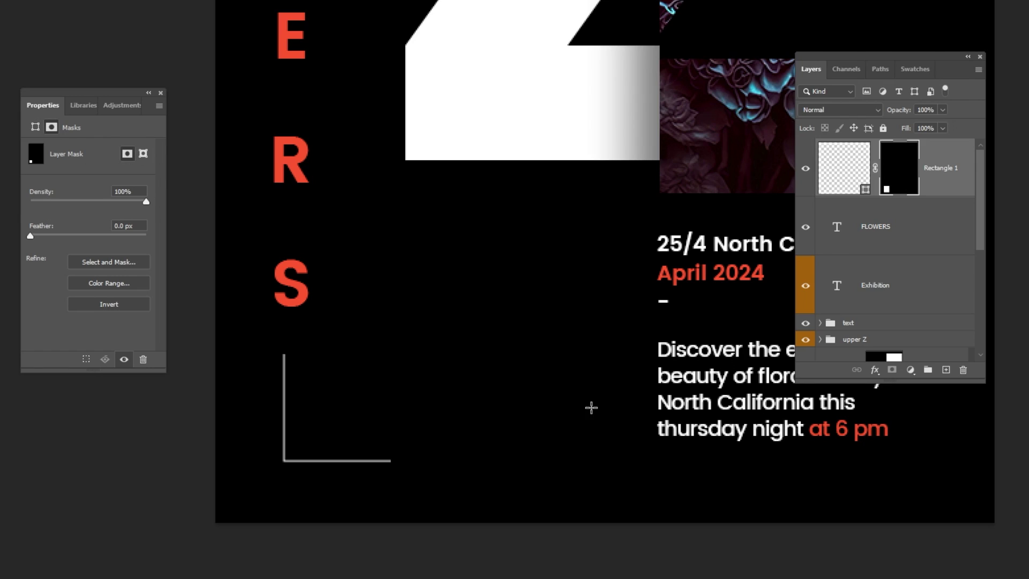
drag(334, 415, 363, 388)
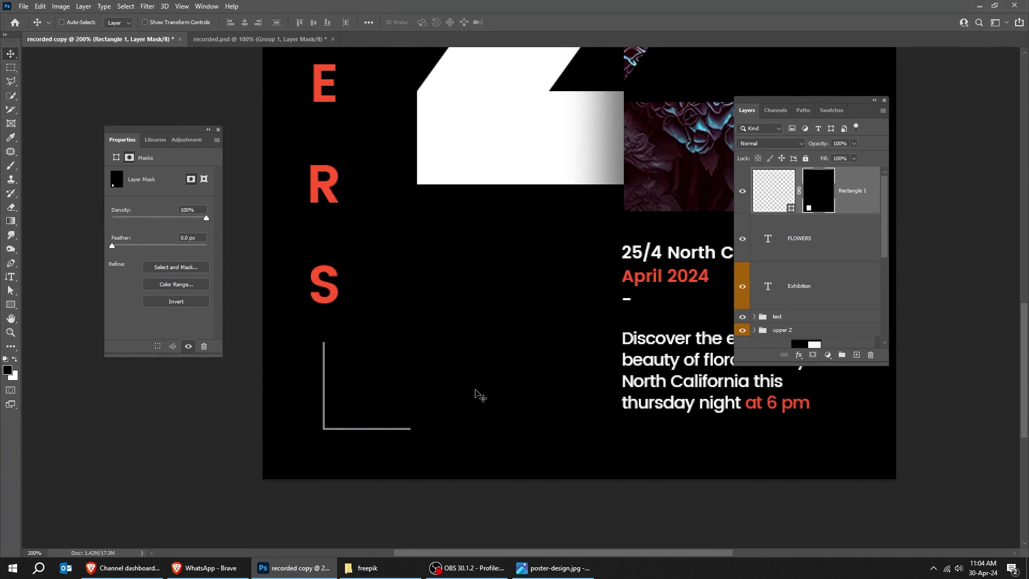
Step: Hide the panels and fit the whole poster on screen to preview it
scroll(476, 395, up, 1)
key(Tab)
key(ctrl+0)
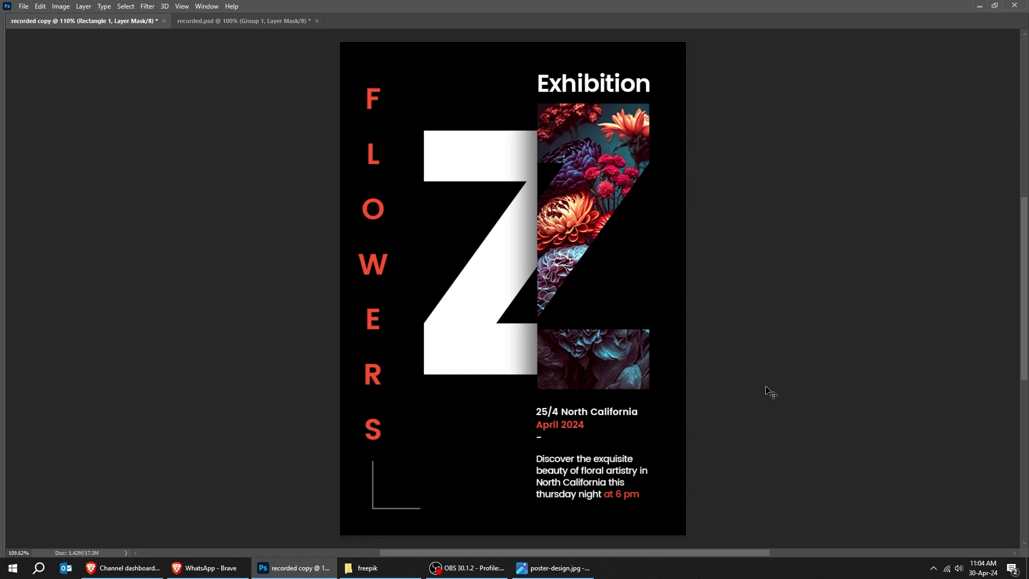